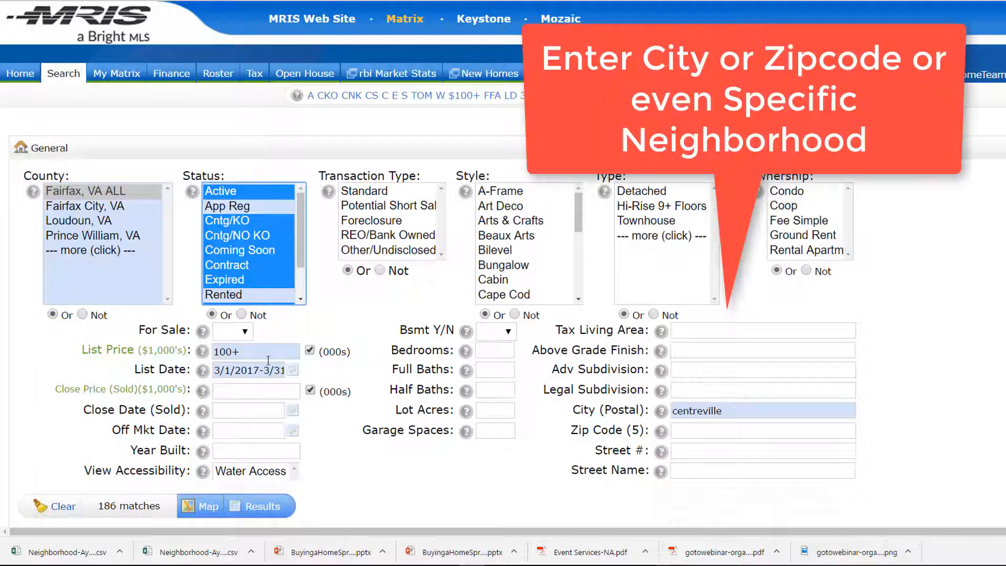
Show the listing results for the centreville search and export all records in the Neighborhood-Ayda format
double_click(725, 413)
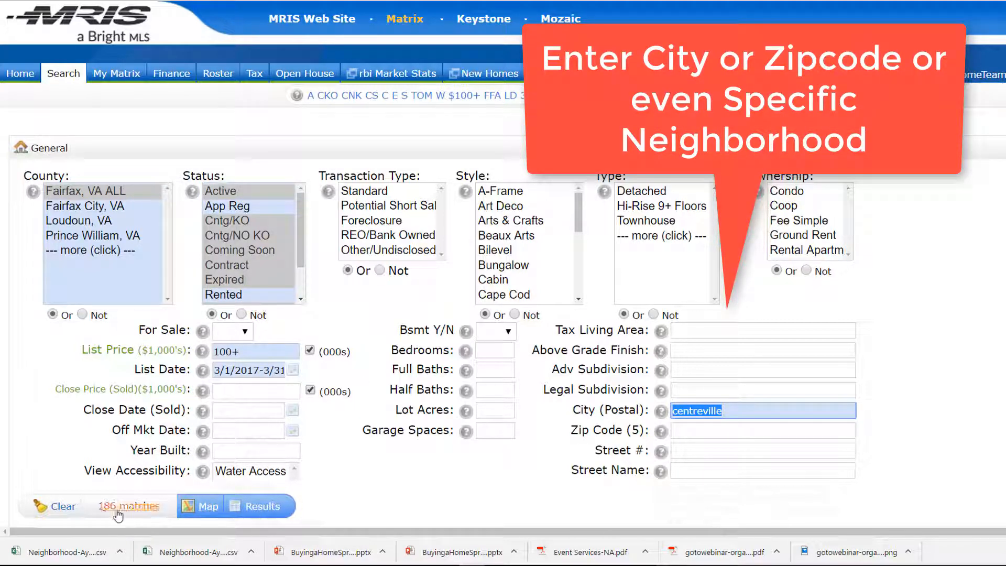
left_click(262, 506)
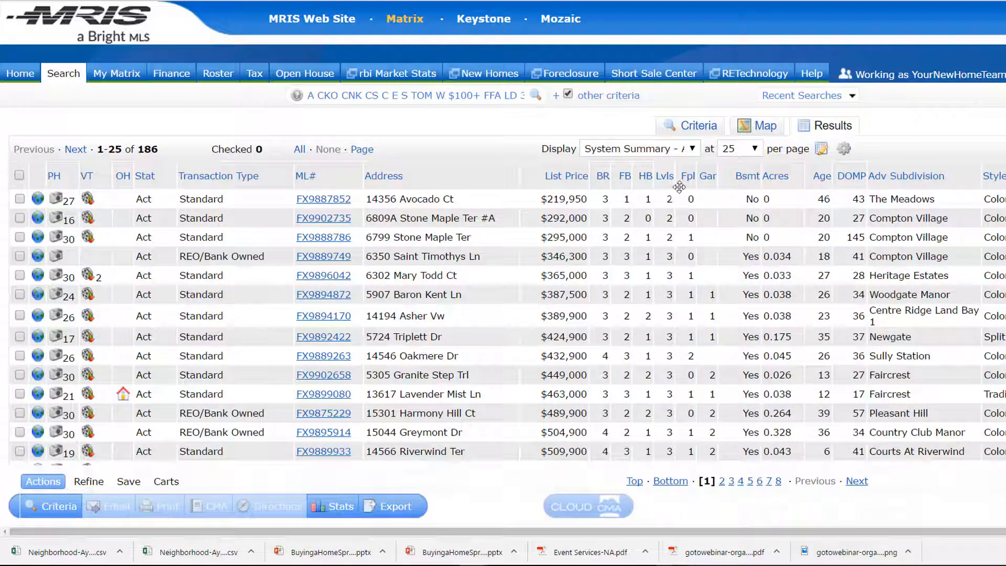
left_click(403, 513)
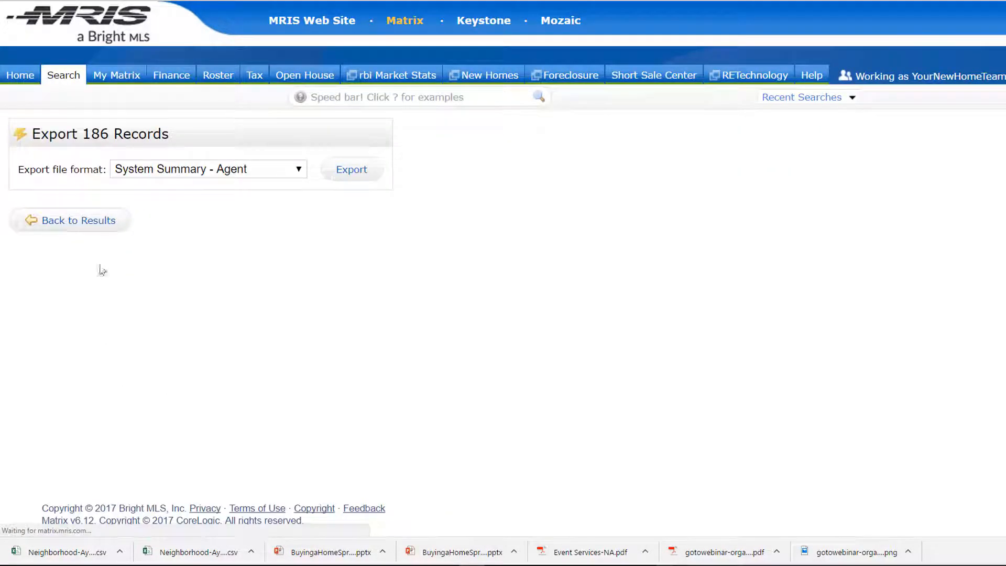
left_click(209, 170)
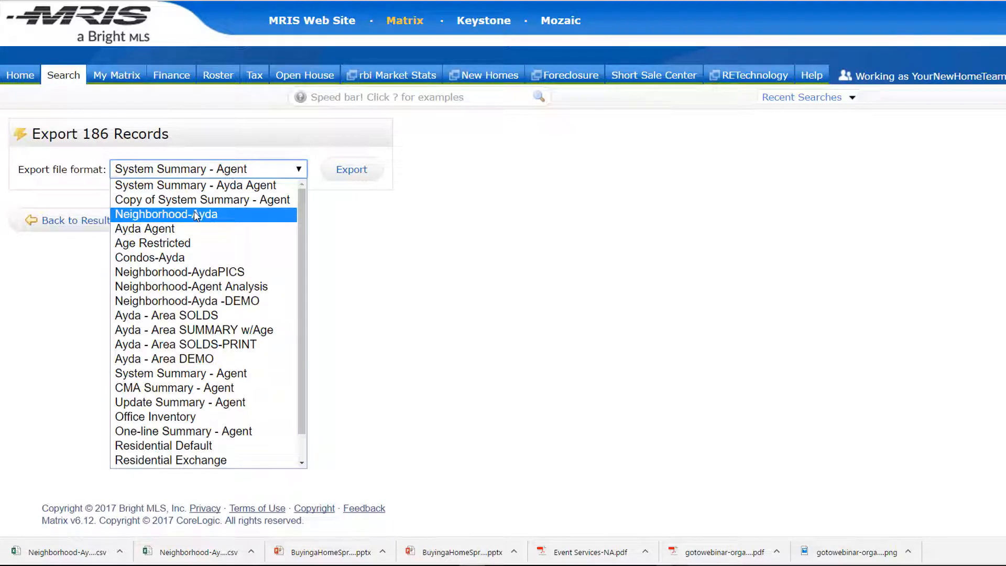
left_click(196, 215)
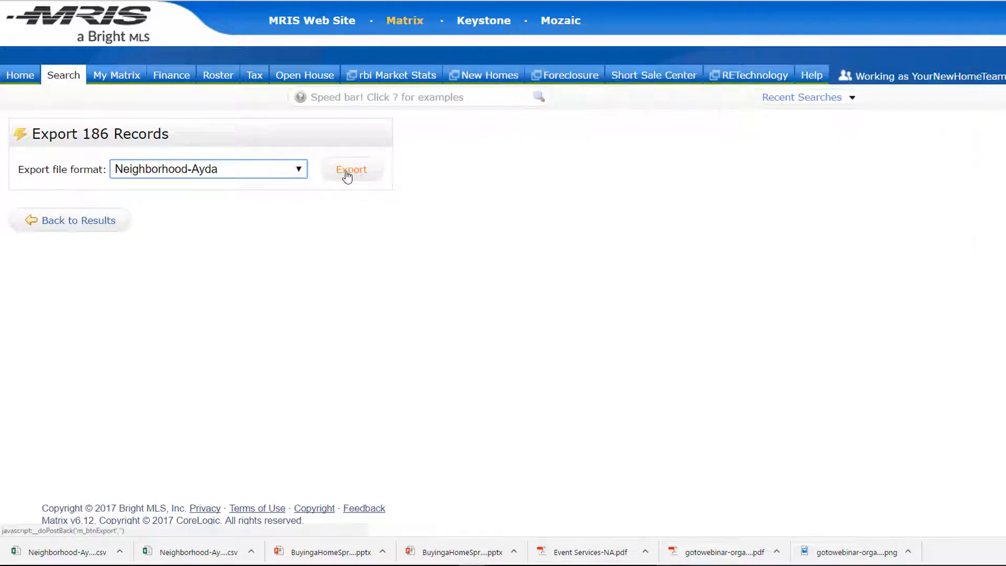
left_click(349, 173)
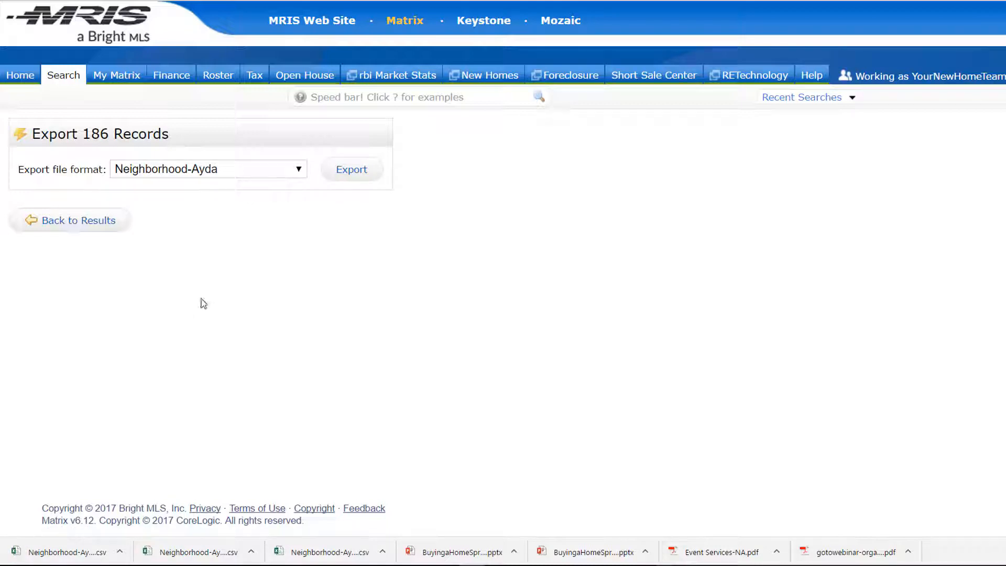
Open the newly exported Neighborhood-Ayda CSV file in Excel and fit every column's width to its contents
left_click(120, 552)
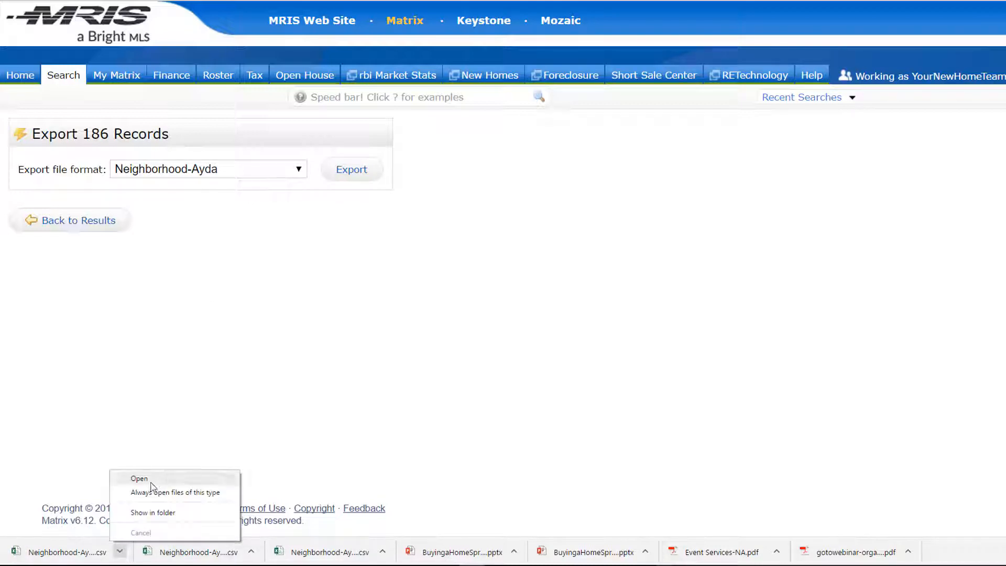
left_click(140, 478)
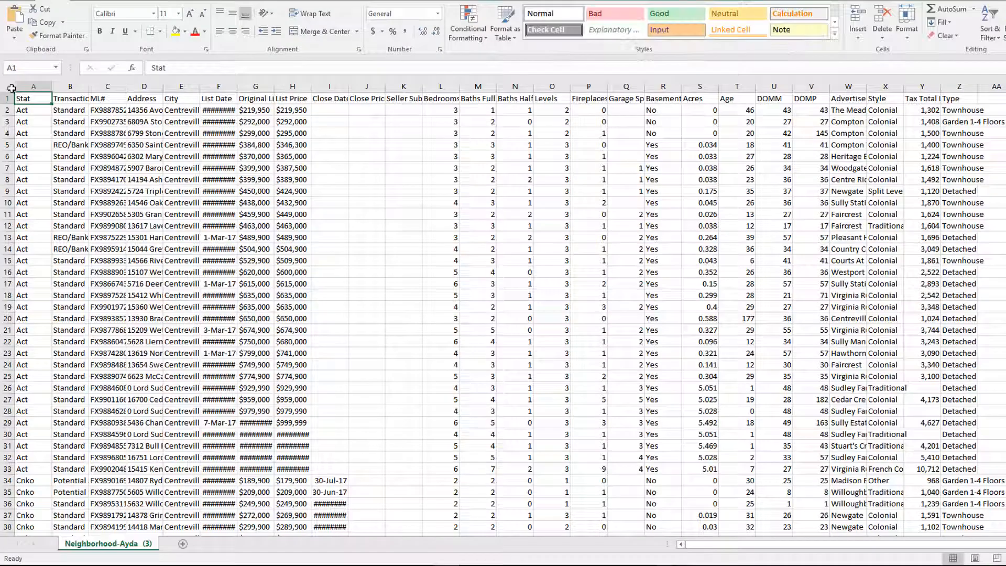
left_click(9, 87)
double_click(53, 87)
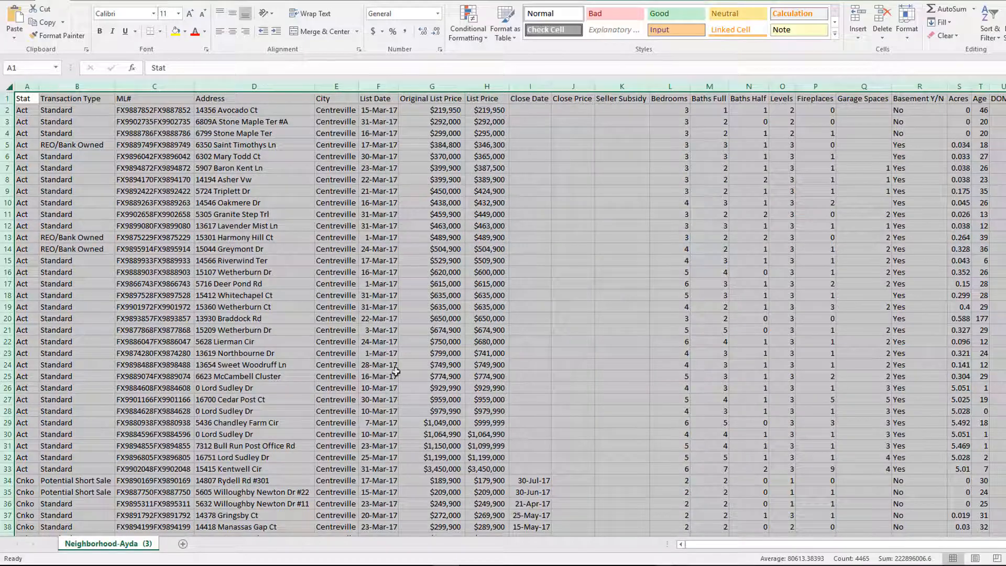
Create a PivotTable from the whole listings sheet on a new worksheet
left_click_drag(885, 545, 797, 553)
left_click(91, 2)
left_click(19, 18)
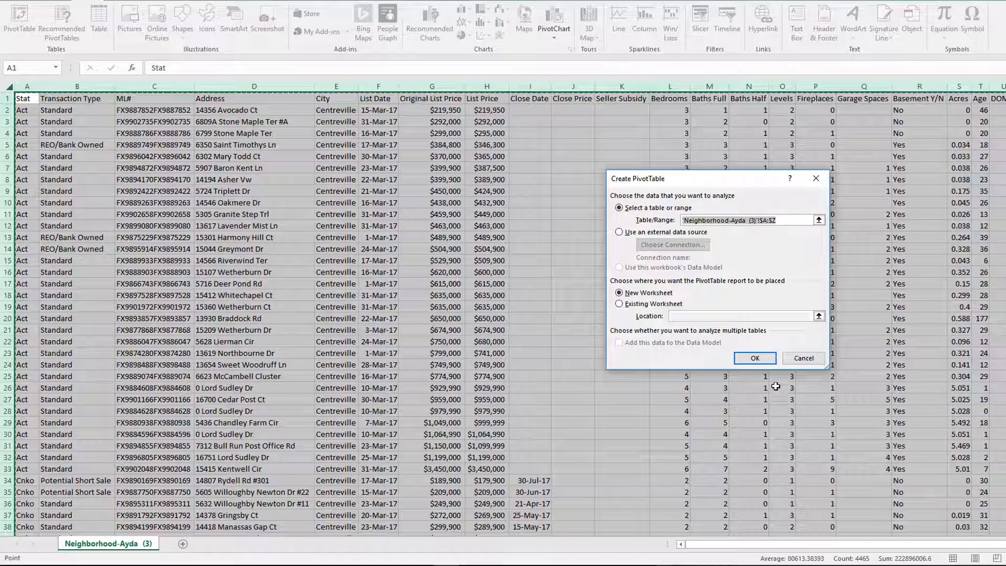
left_click(755, 358)
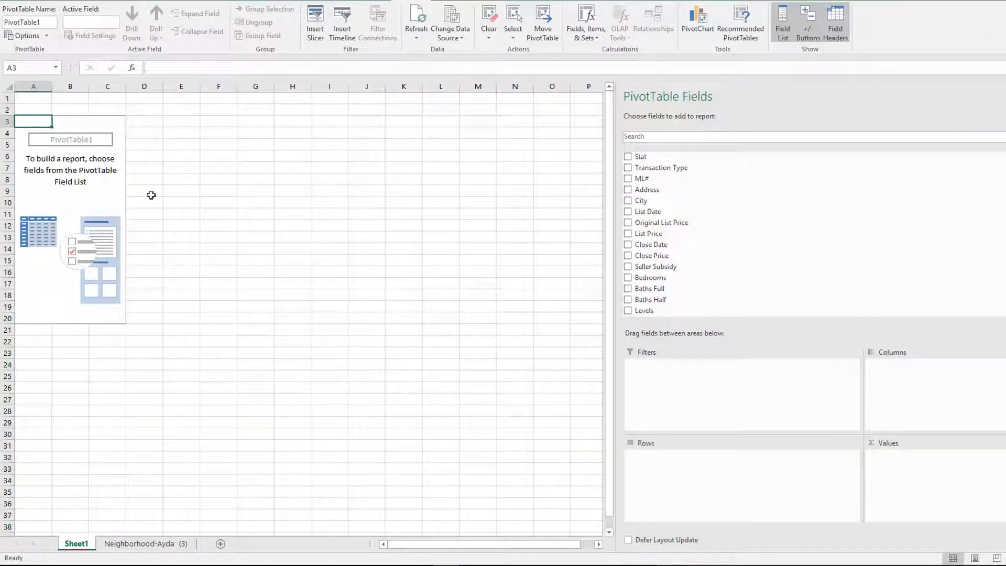
Build the PivotTable with Stat as the rows and List Price as a counted value
left_click_drag(642, 157, 663, 458)
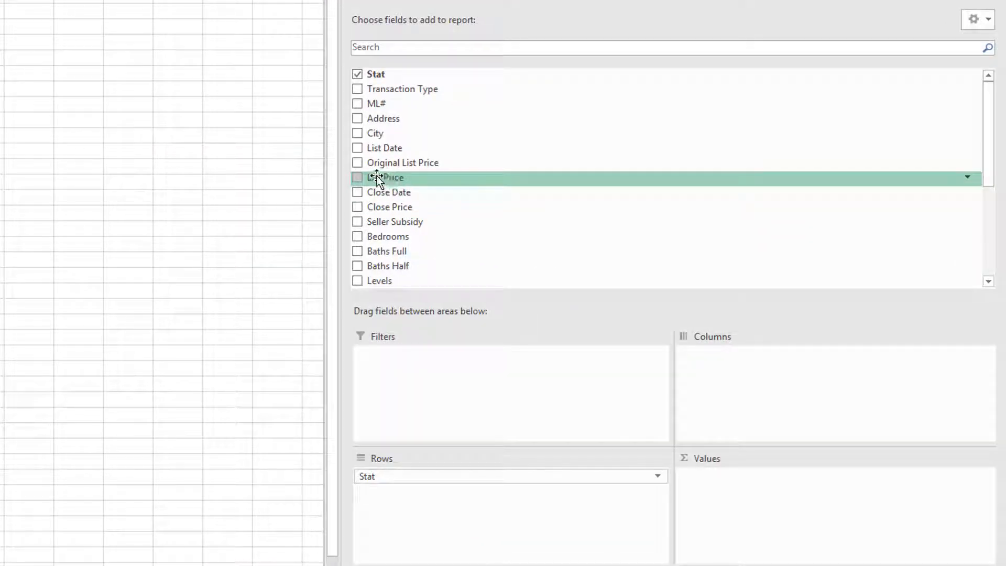
left_click_drag(376, 175, 712, 480)
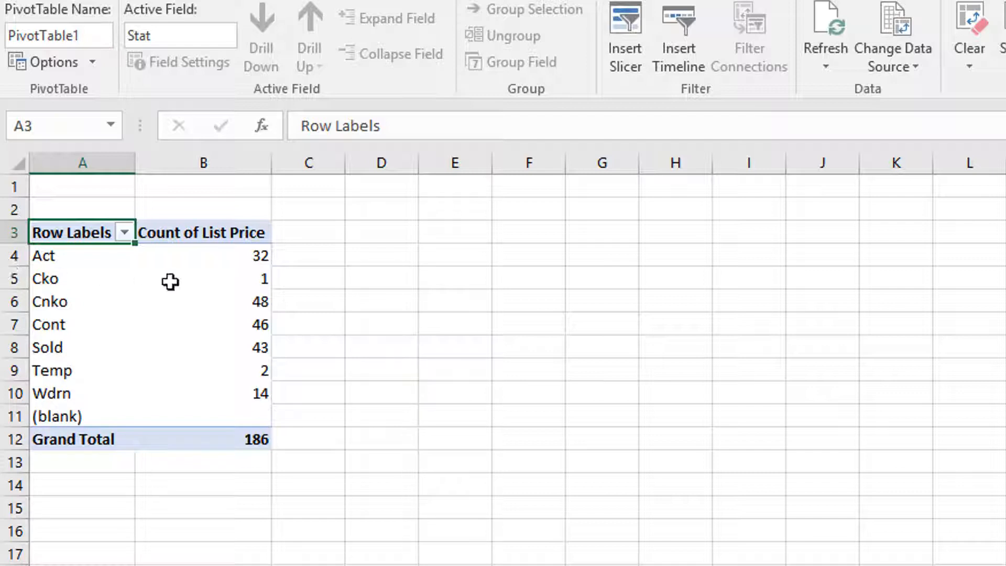
Add List Price to the PivotTable values a second time and summarize it by Min
mouse_move(266, 281)
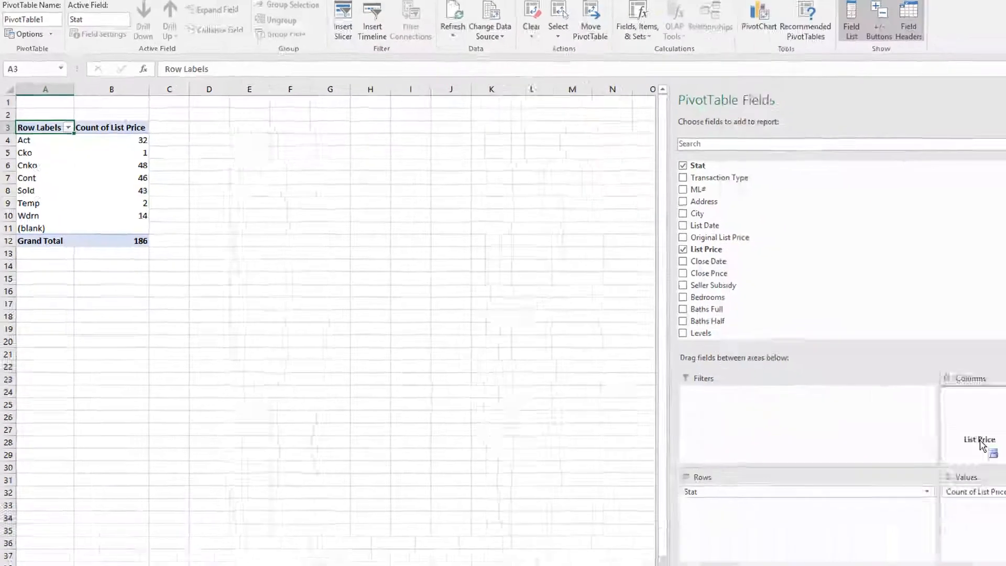
left_click_drag(966, 442, 911, 470)
left_click(930, 469)
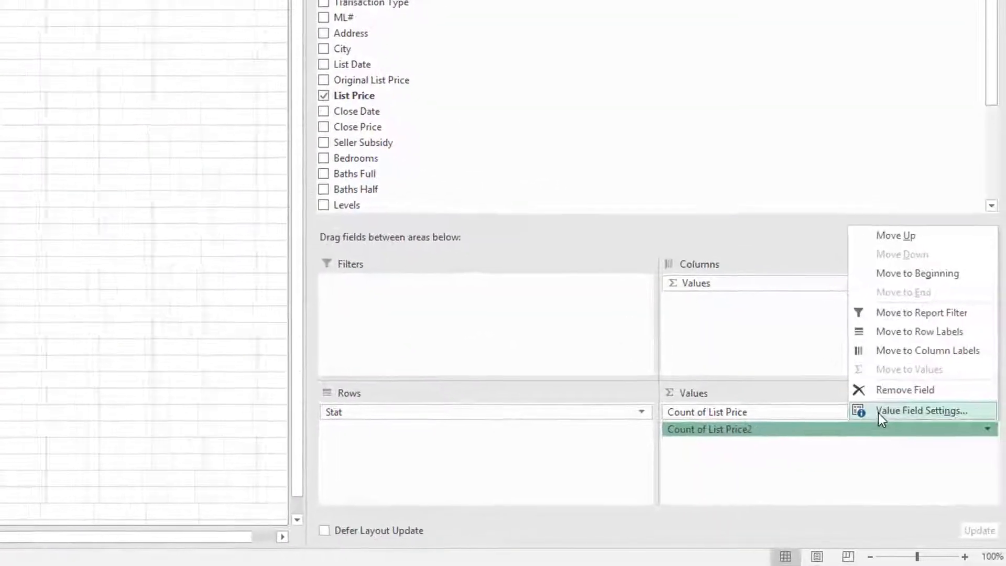
left_click(1004, 459)
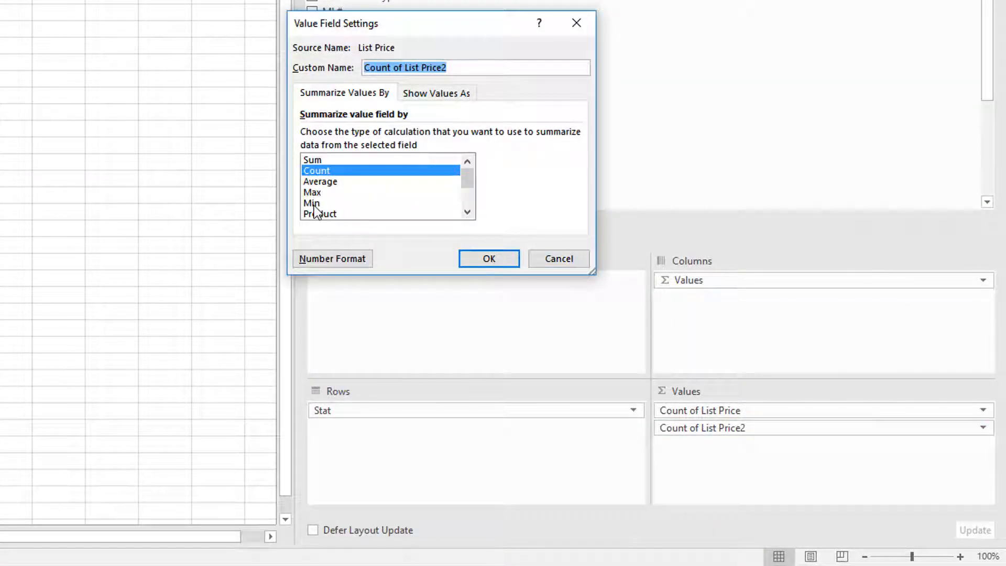
left_click(313, 203)
left_click(492, 261)
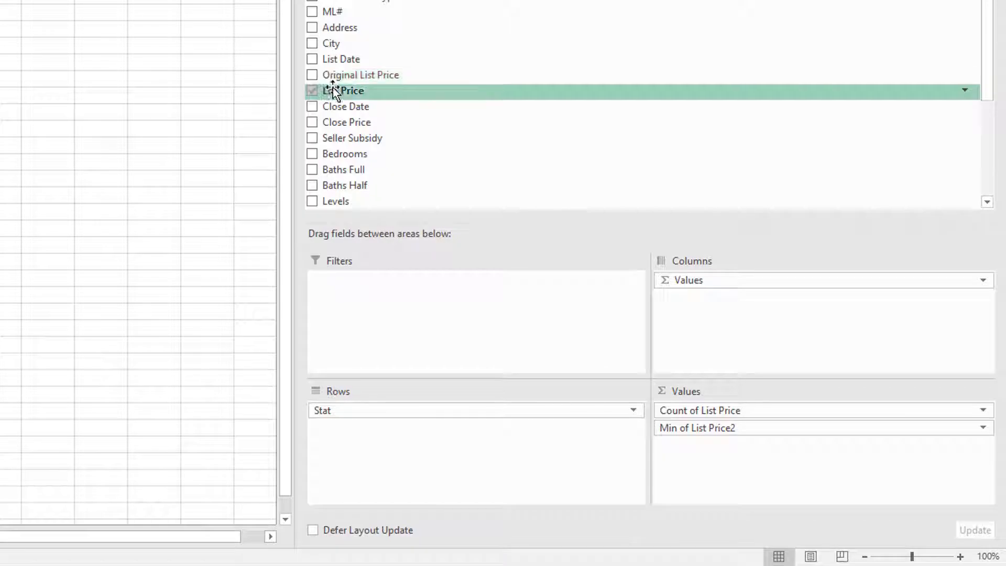
Add another List Price value to the PivotTable and summarize it by Max
left_click_drag(334, 93, 723, 447)
left_click(844, 446)
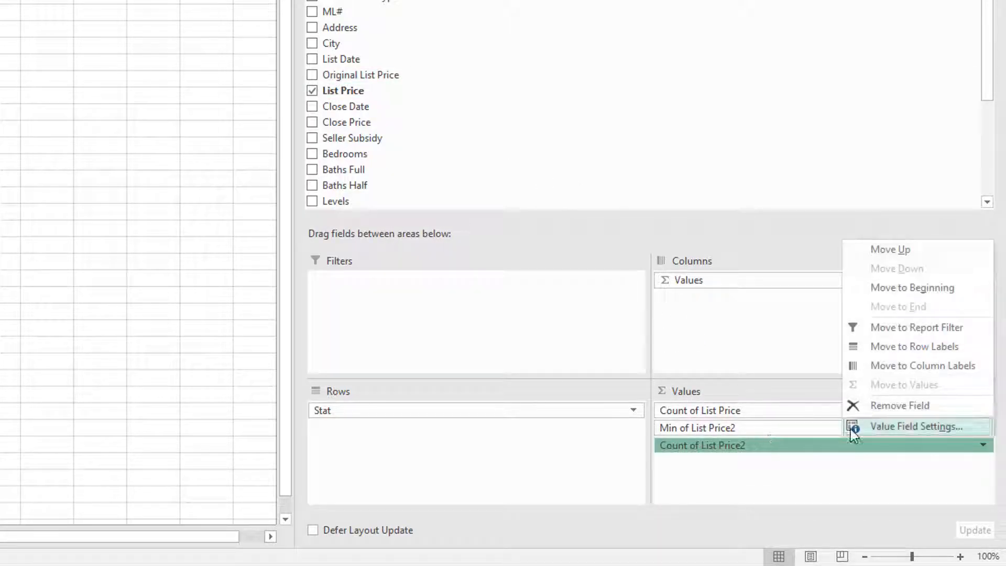
left_click(853, 429)
left_click(314, 193)
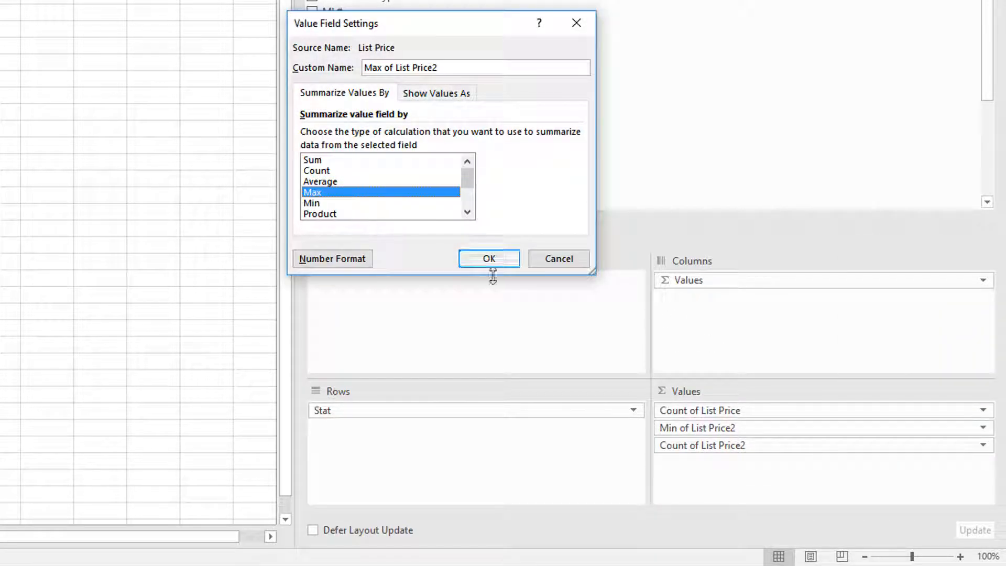
left_click(489, 259)
Add a fourth List Price value to the PivotTable and summarize it by Average
left_click_drag(337, 94, 763, 465)
left_click(763, 464)
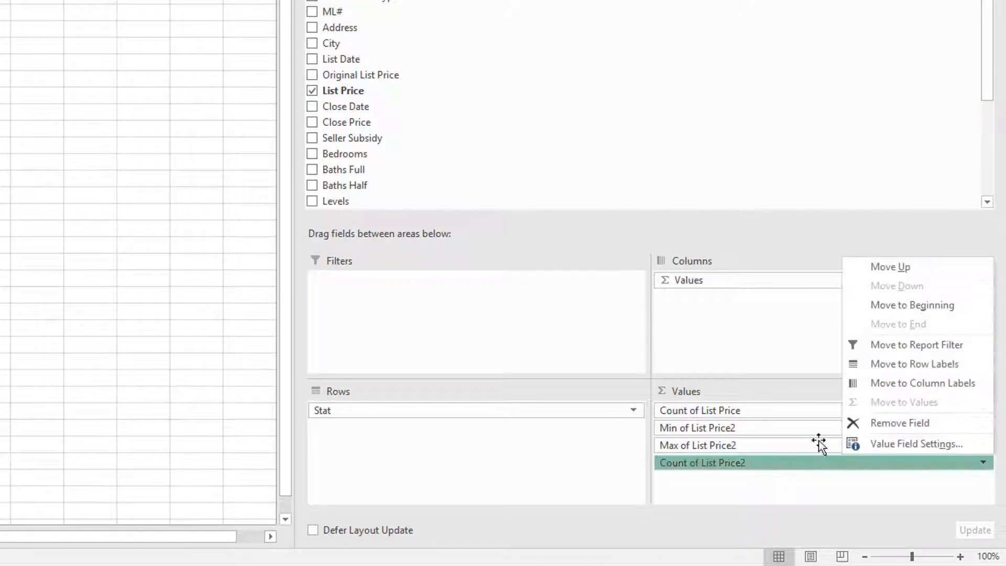
left_click(872, 445)
left_click(324, 182)
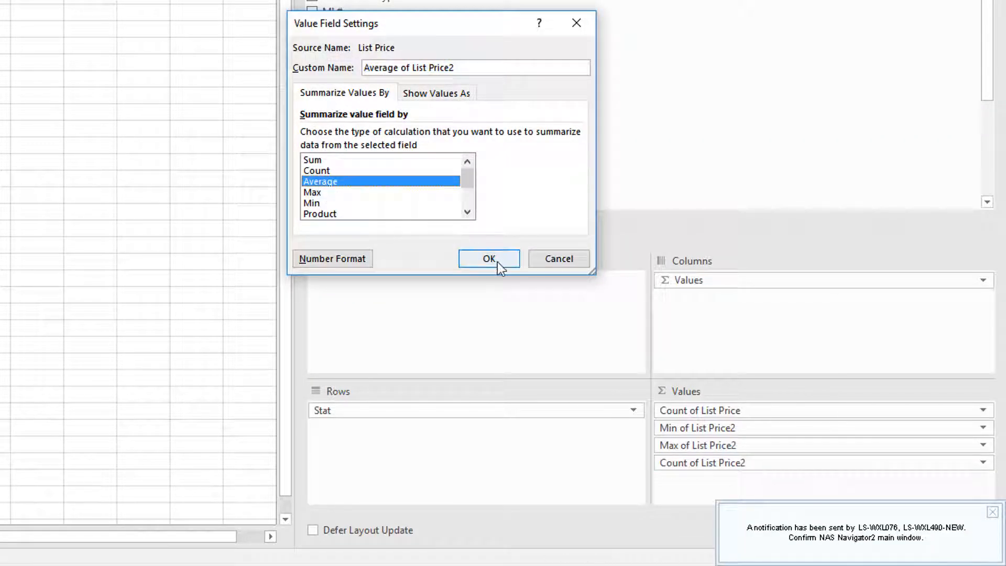
left_click(498, 261)
Format the minimum, maximum and average price cells, including the grand total, as currency with 0 decimal places
left_click_drag(350, 201, 571, 366)
right_click(574, 311)
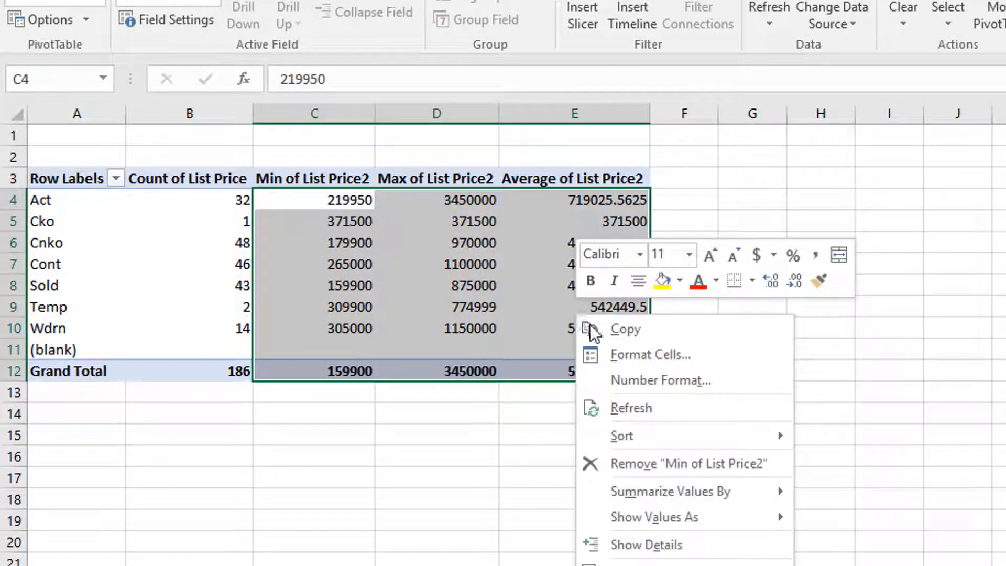
left_click(613, 356)
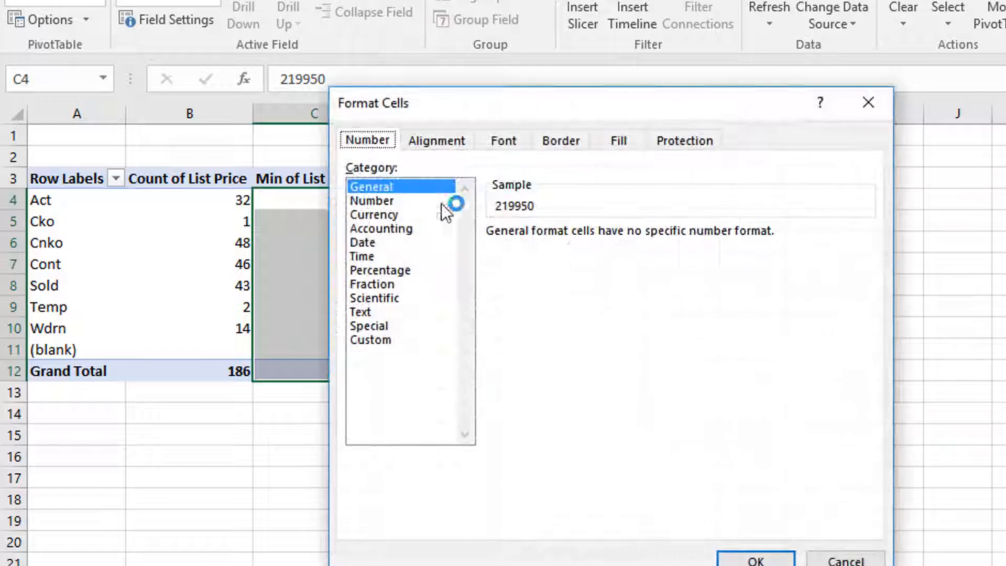
left_click(388, 214)
left_click(632, 239)
left_click(632, 238)
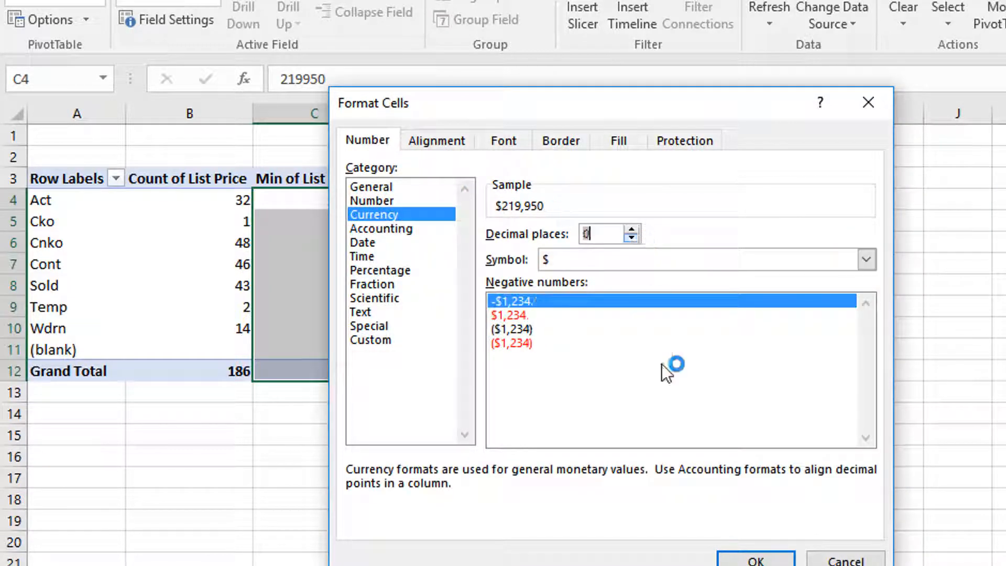
left_click(756, 558)
left_click(695, 435)
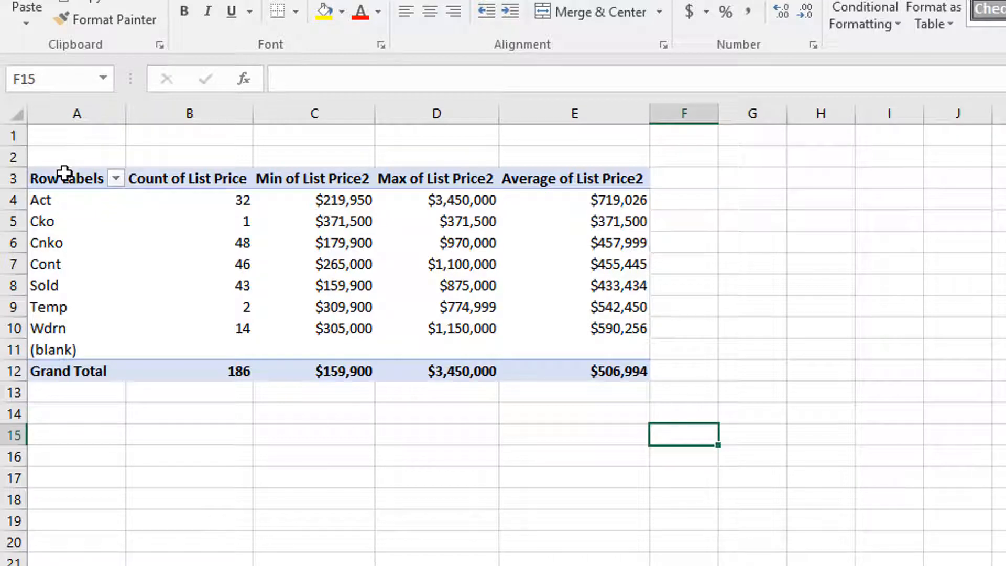
Enlarge the whole PivotTable's text to font size 18 and fit the column widths to it
left_click_drag(63, 178, 579, 369)
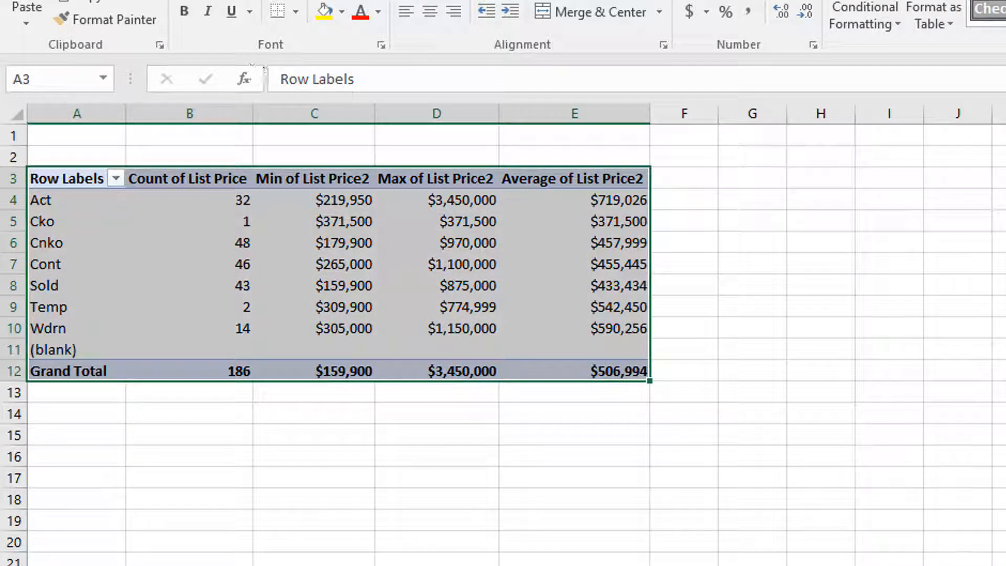
left_click(329, 2)
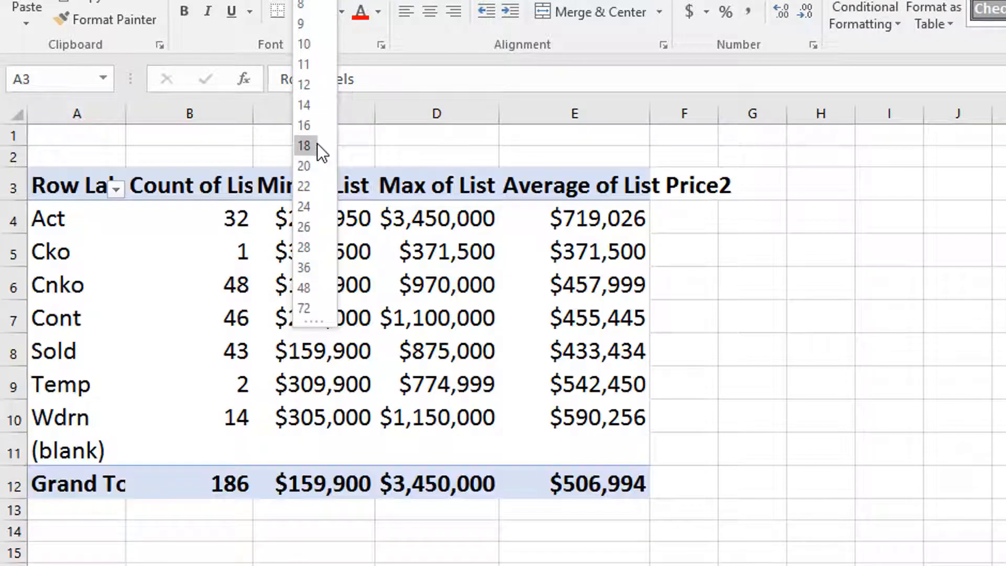
left_click(320, 146)
left_click(16, 106)
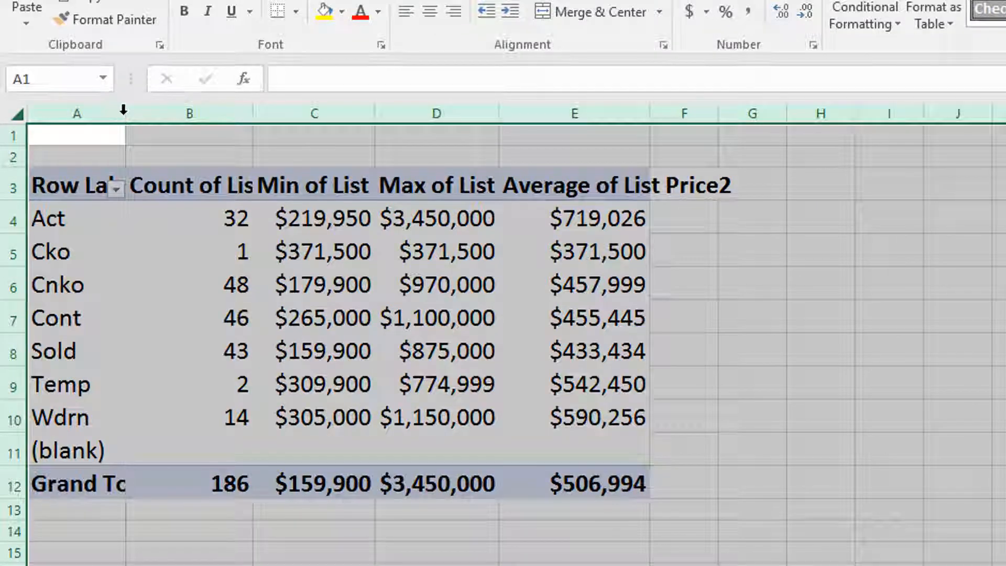
double_click(125, 112)
left_click(816, 229)
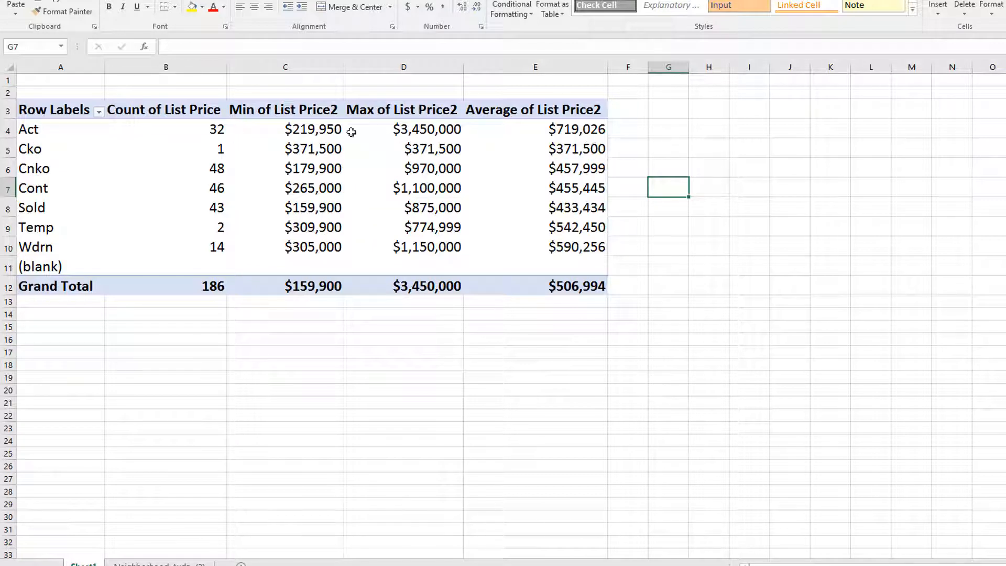
Add the Type field beneath Stat in the PivotTable rows and close the field list
left_click(306, 134)
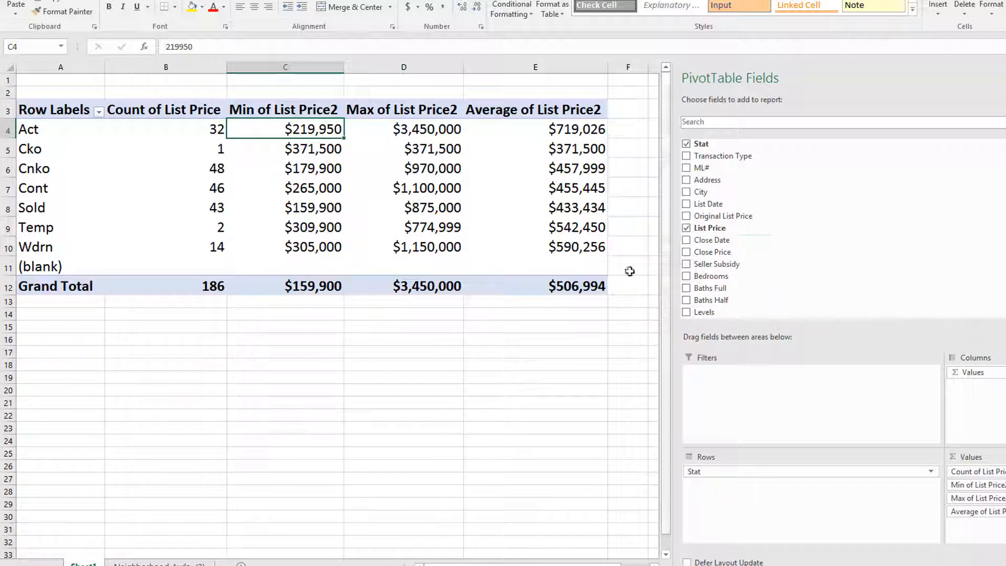
scroll(723, 225, "down", 4)
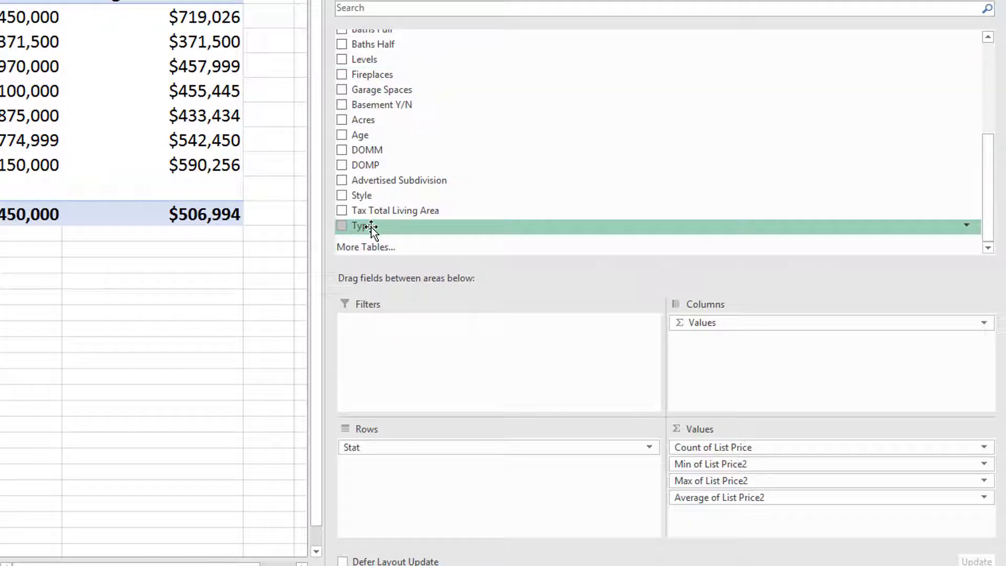
left_click_drag(386, 226, 413, 474)
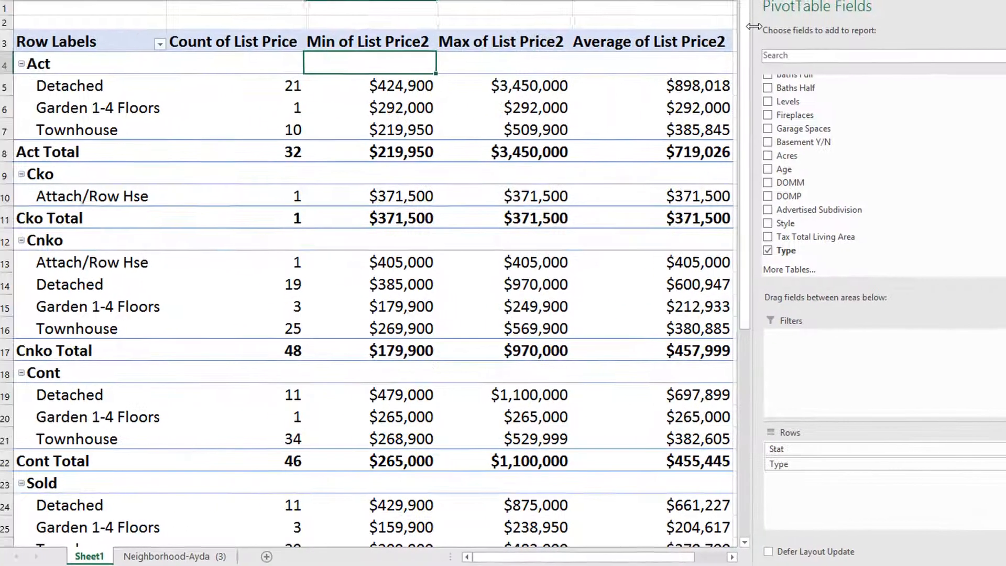
left_click(1001, 10)
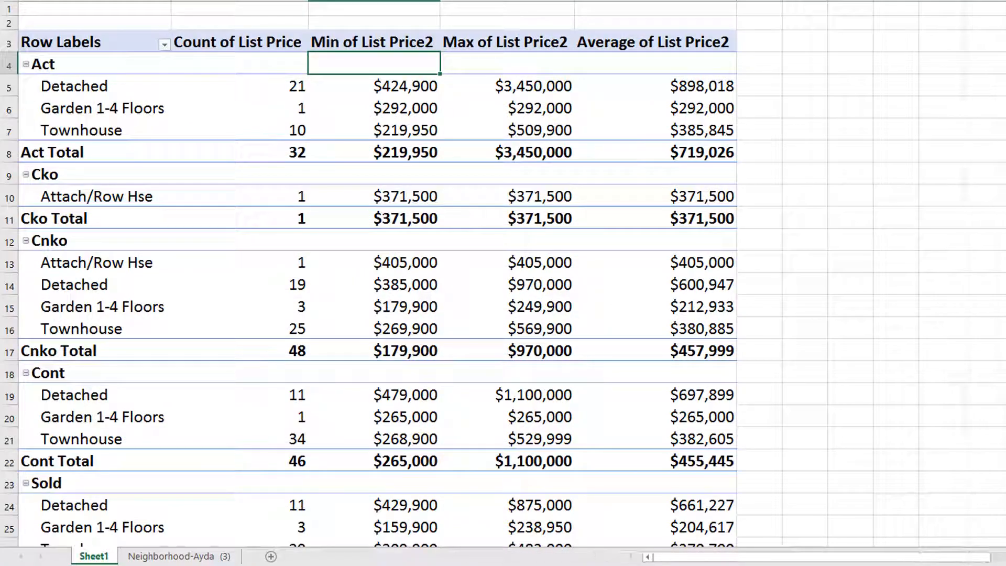
Collapse the Act group in the PivotTable and expand it again
left_click(26, 64)
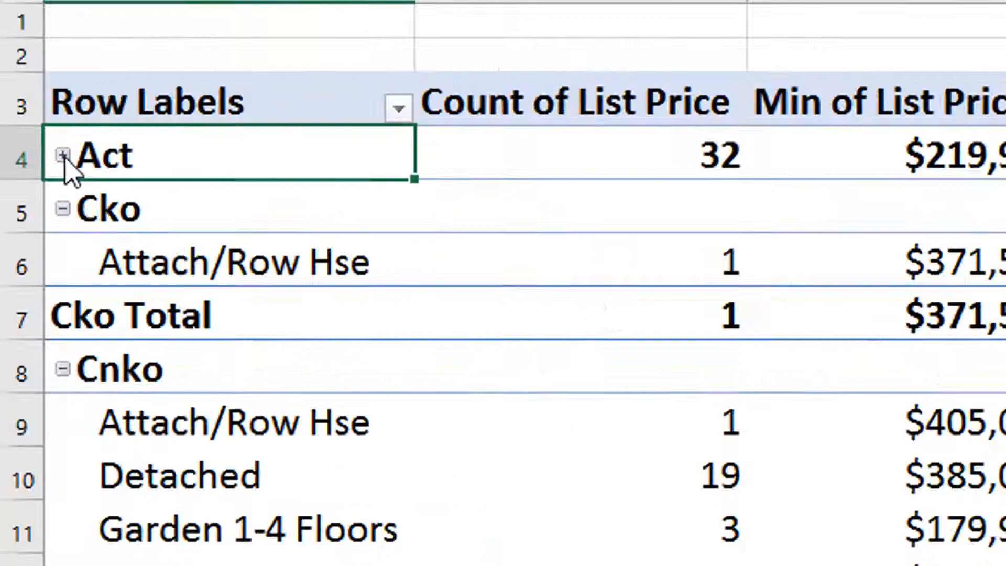
left_click(26, 65)
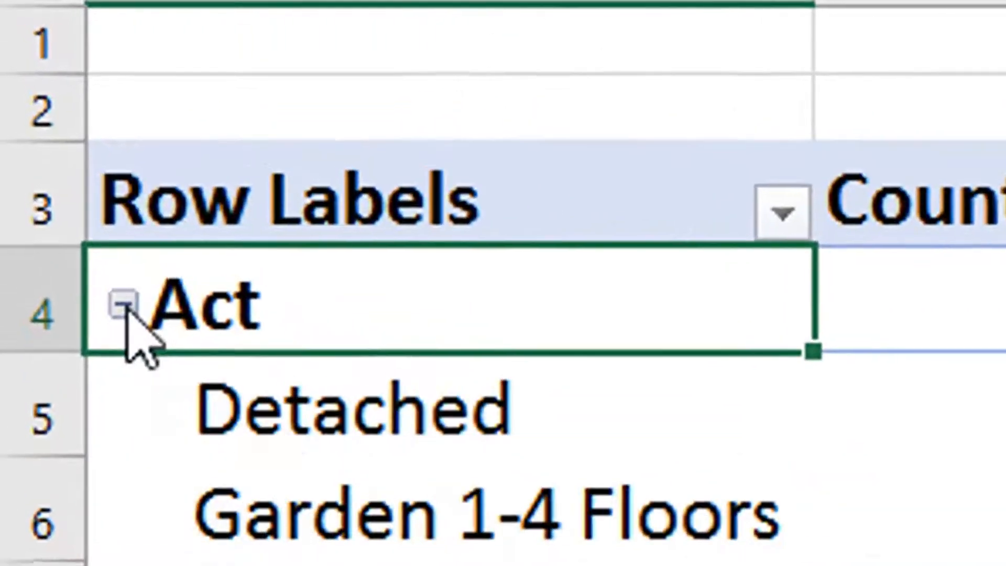
Examine the PivotTable's listing counts and minimum, maximum and average prices for each status and property type
left_click(126, 309)
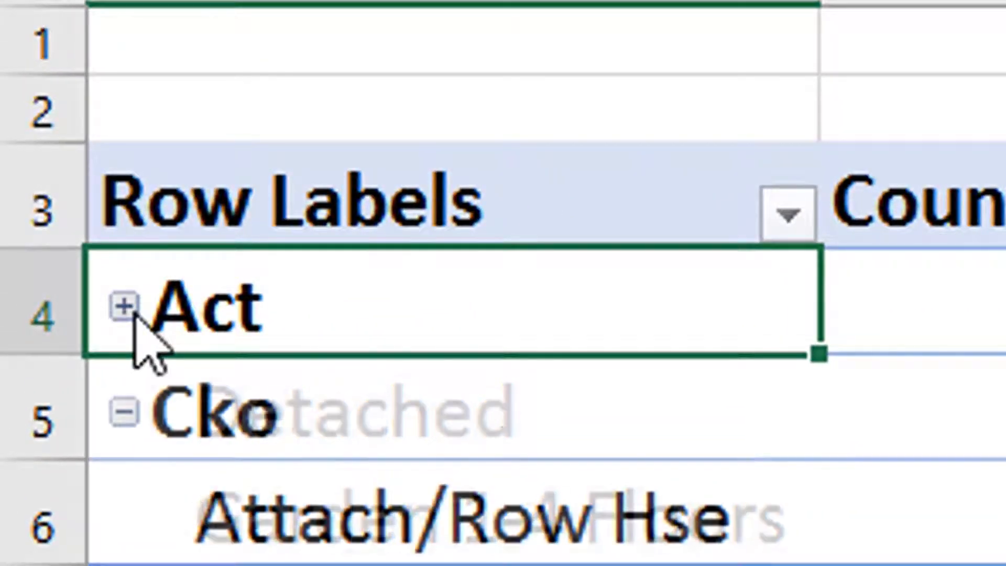
left_click(126, 310)
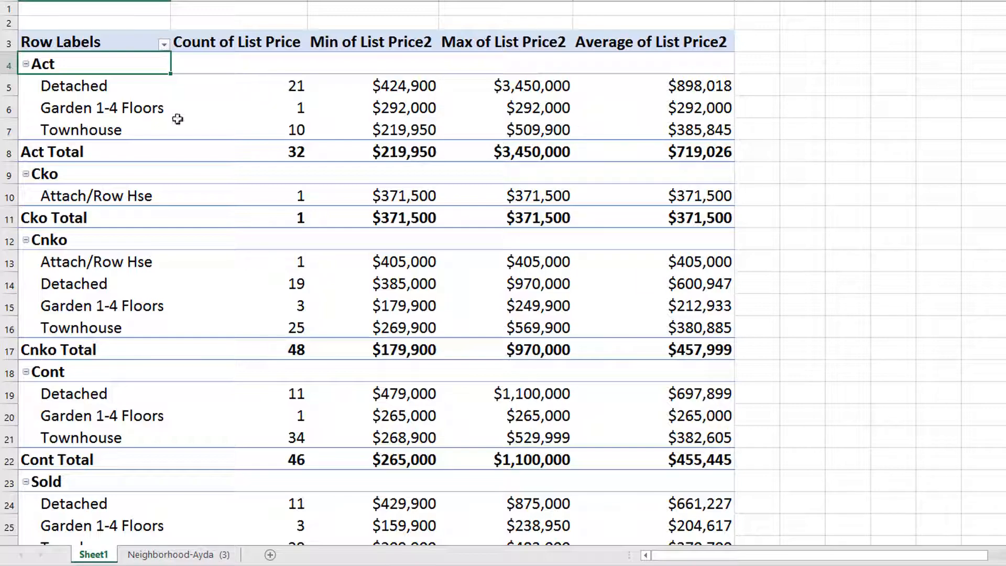
scroll(849, 404, "down", 9)
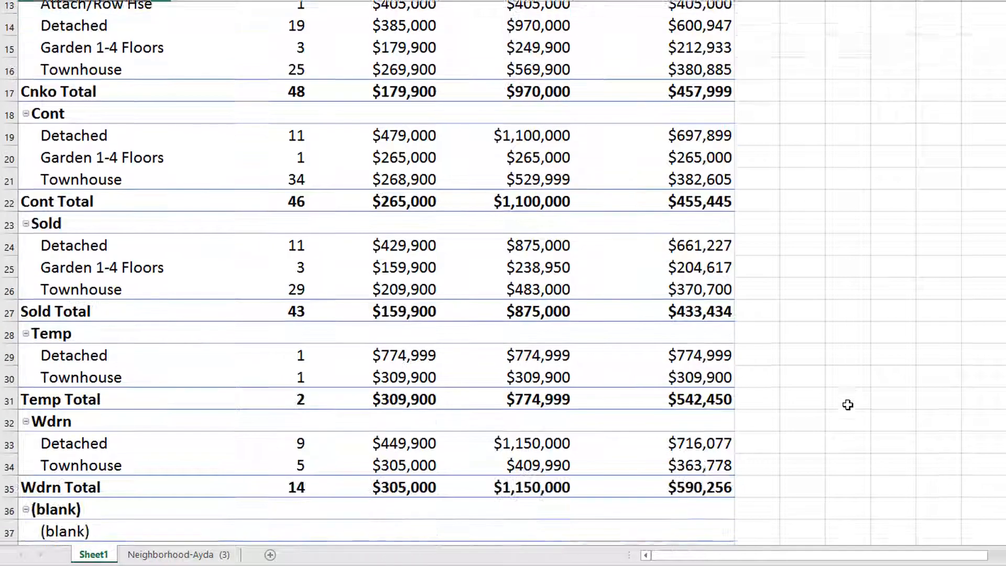
scroll(847, 405, "up", 9)
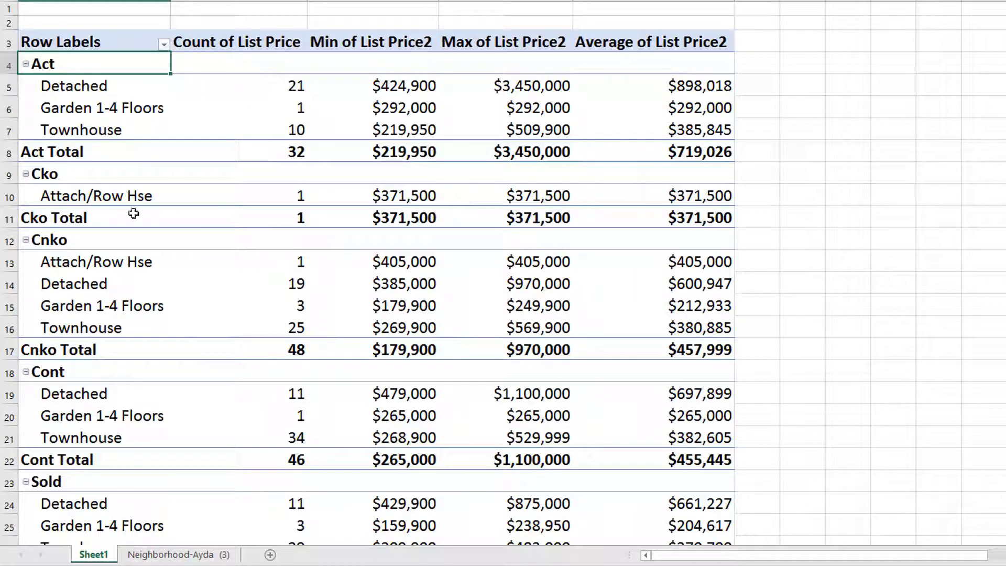
scroll(330, 372, "down", 5)
scroll(415, 433, "up", 4)
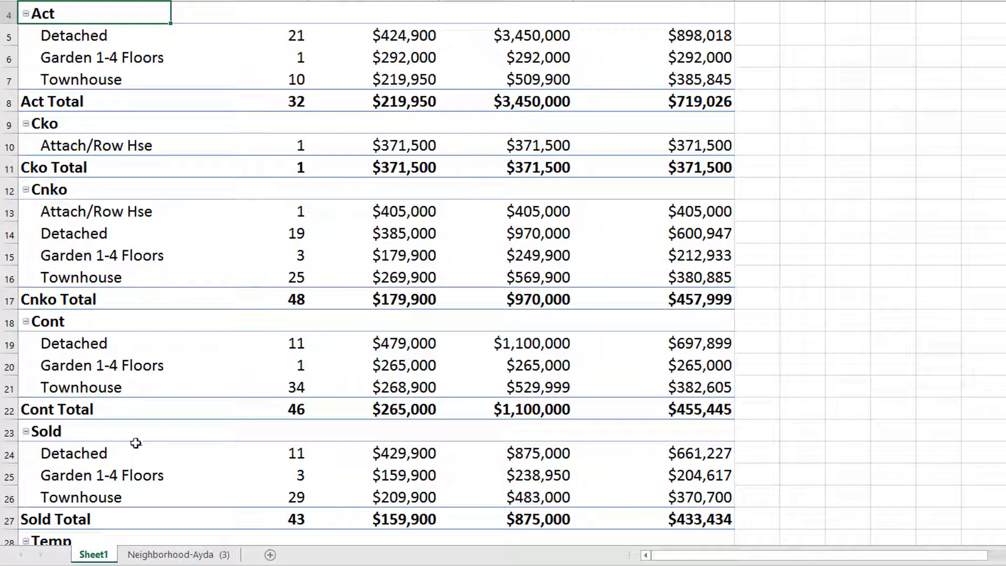
scroll(144, 440, "down", 1)
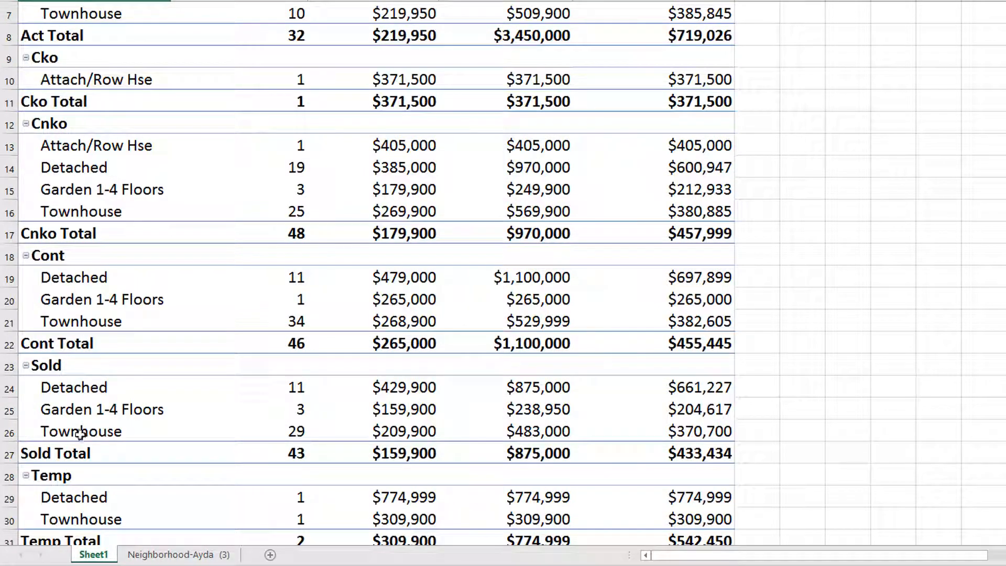
scroll(707, 435, "up", 2)
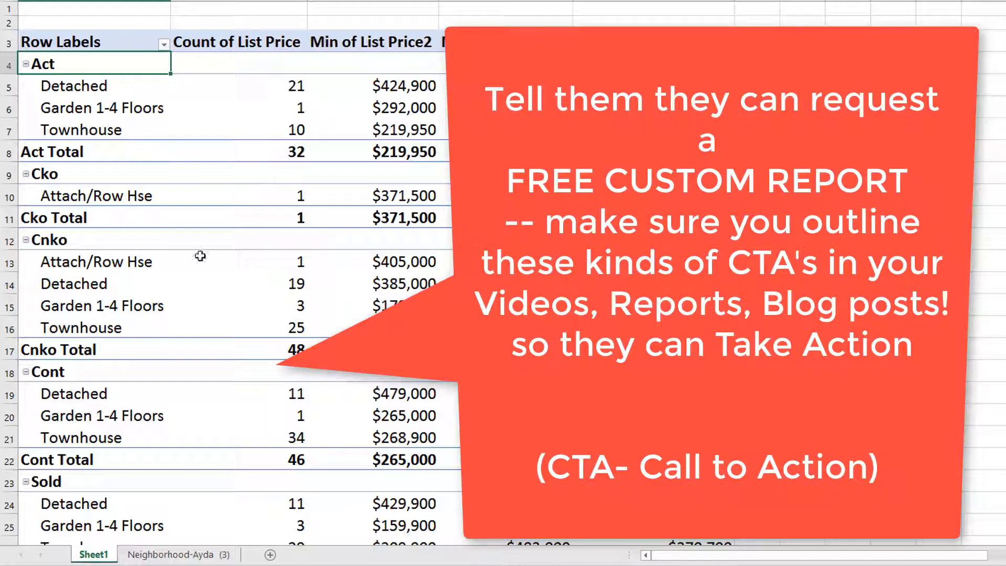
mouse_move(410, 137)
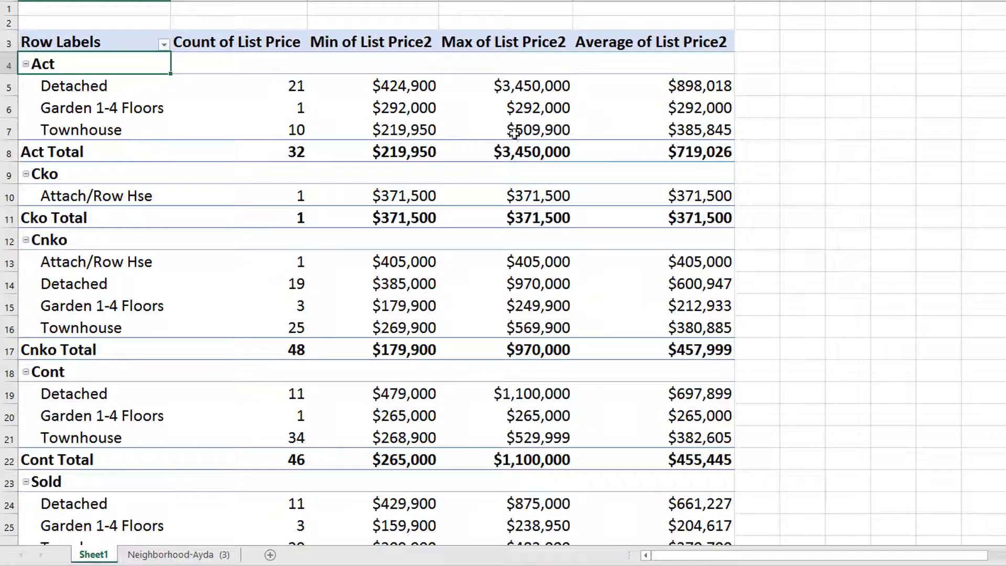
mouse_move(571, 131)
mouse_move(633, 308)
Collapse the Cko and Cnko status groups in the PivotTable to their summary rows
scroll(883, 163, "down", 5)
scroll(883, 162, "up", 5)
left_click(26, 174)
left_click(26, 196)
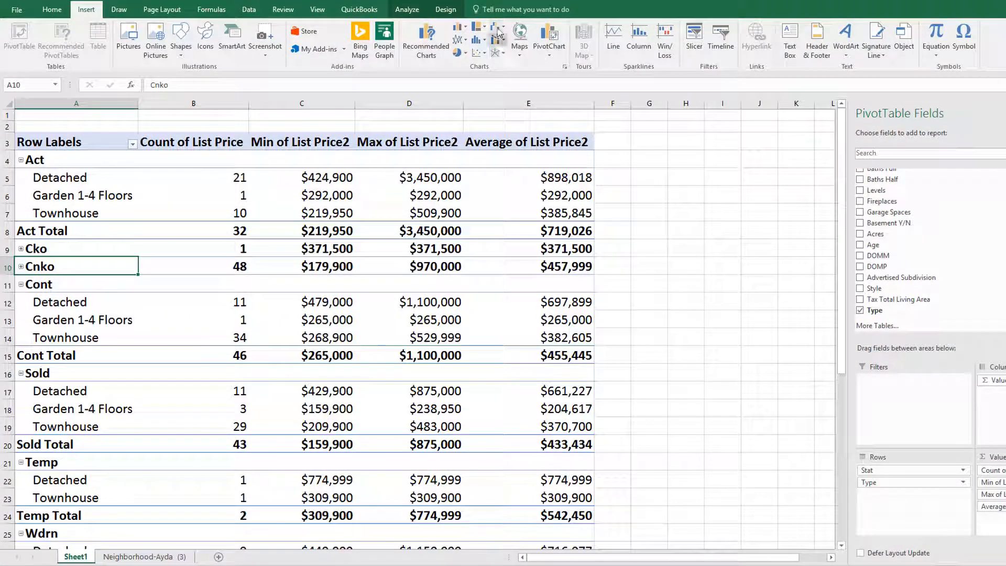
left_click(421, 48)
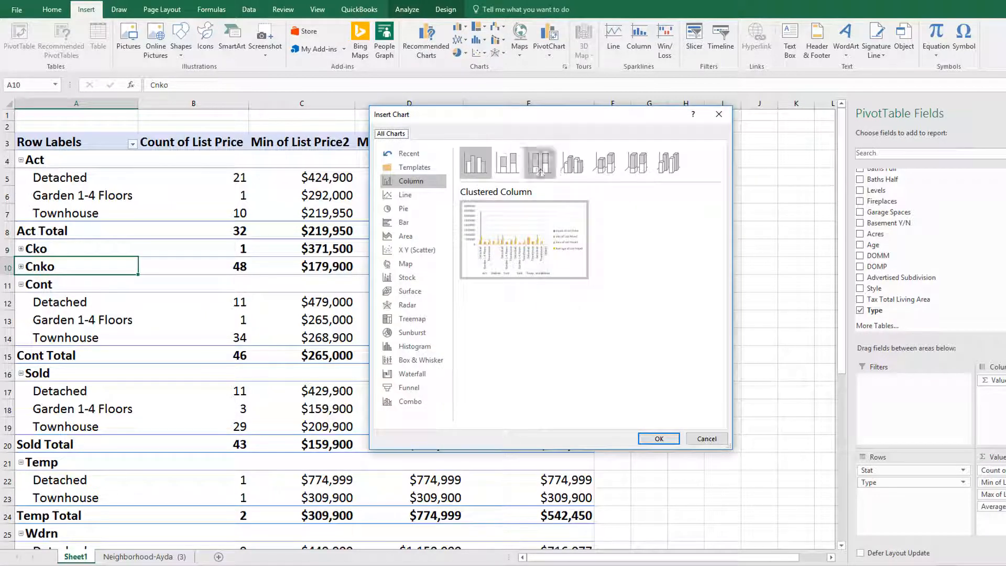
left_click(572, 163)
mouse_move(495, 228)
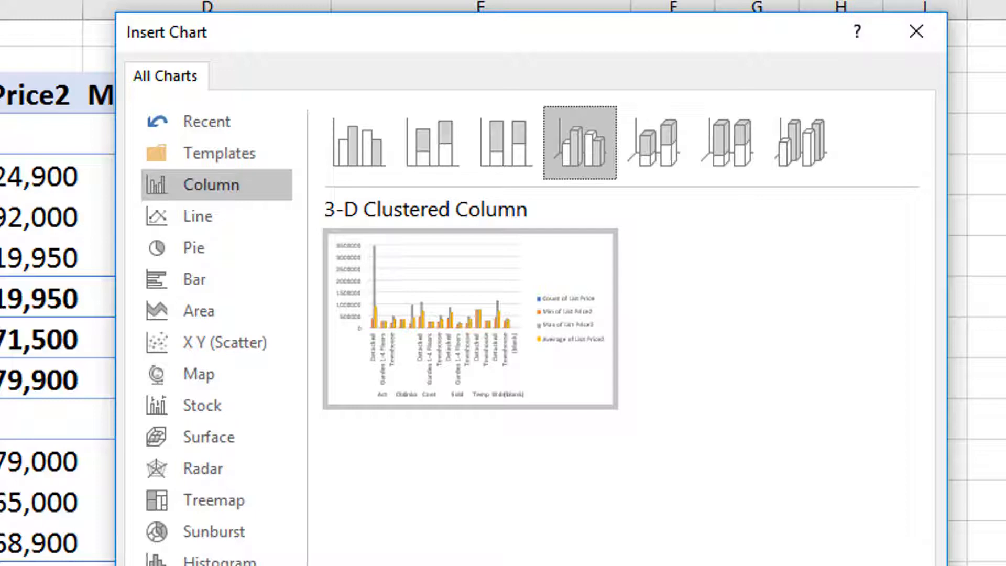
left_click(921, 32)
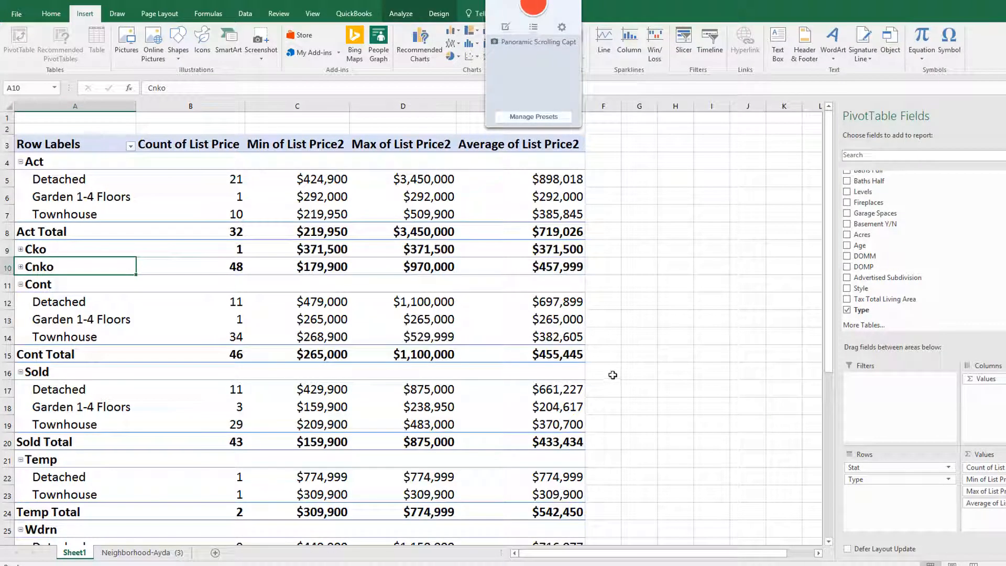
scroll(612, 375, "down", 4)
scroll(612, 377, "up", 4)
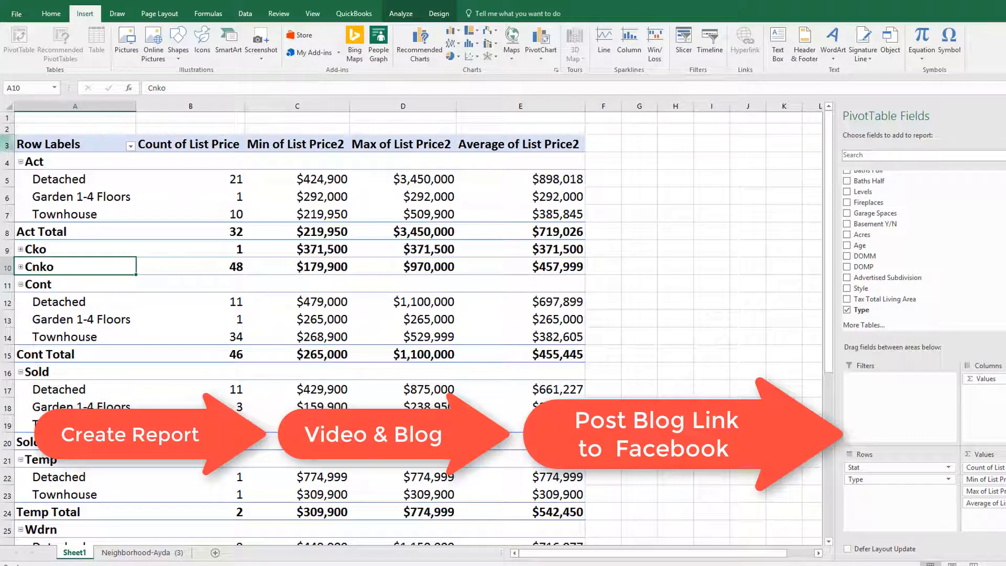
scroll(611, 481, "down", 2)
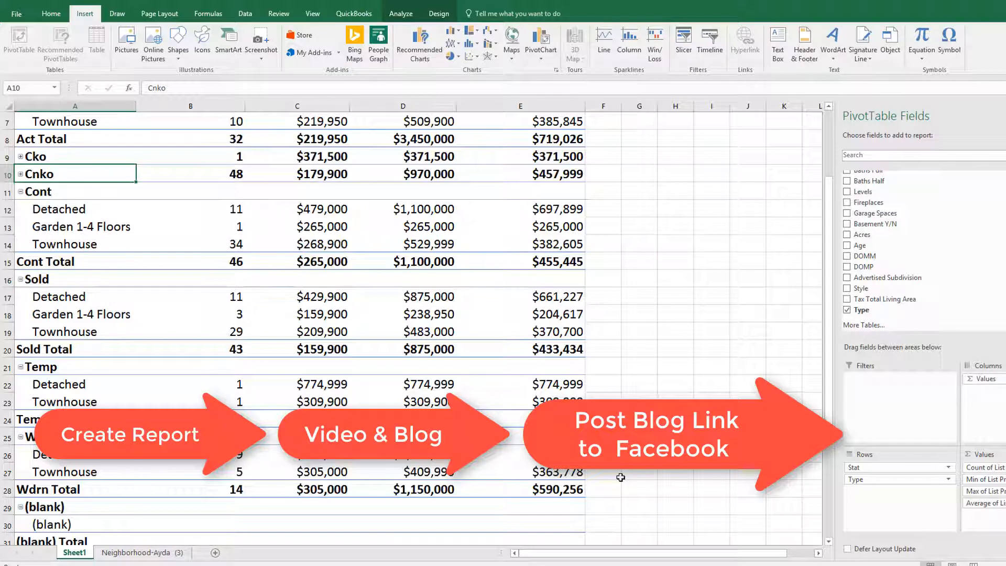
scroll(621, 478, "up", 2)
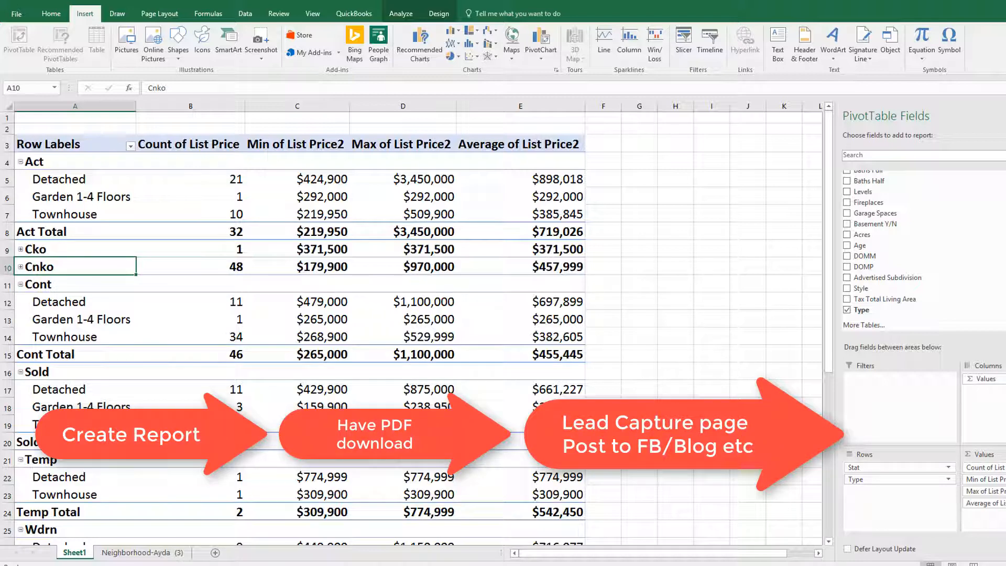
Merge and center cells A1:E2 above the PivotTable and fill the merged cell with red
left_click_drag(93, 117, 506, 128)
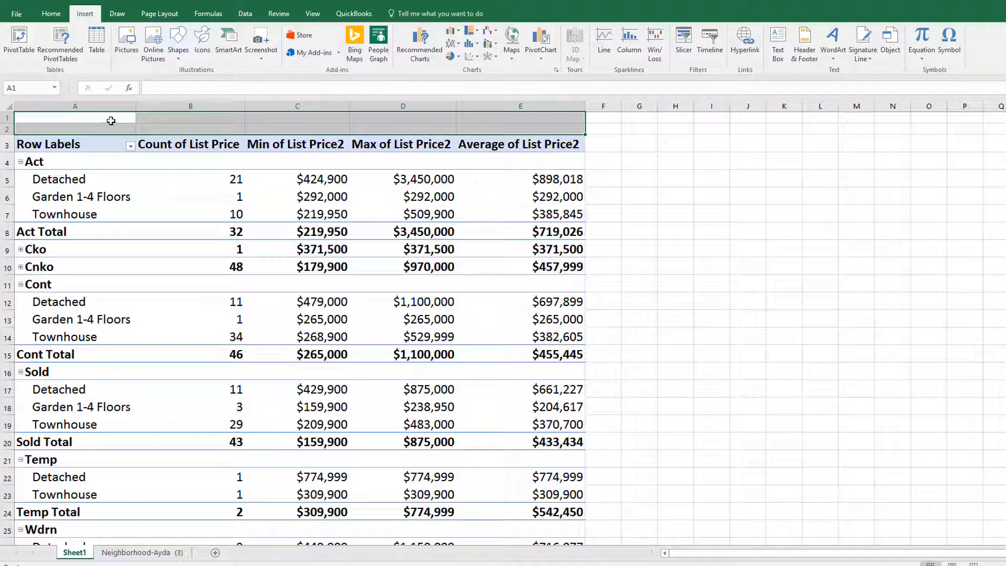
left_click_drag(111, 120, 511, 130)
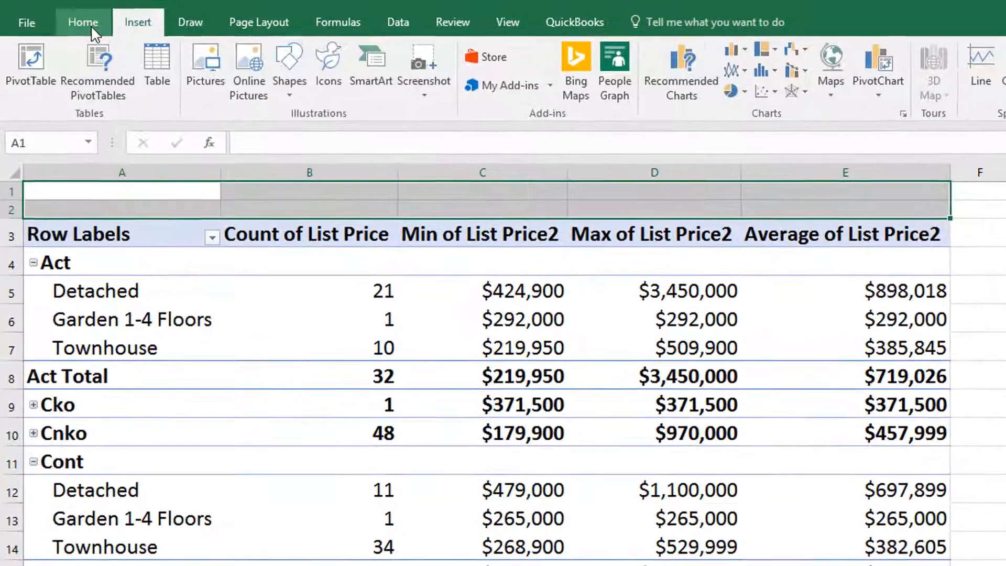
left_click(90, 25)
left_click(487, 85)
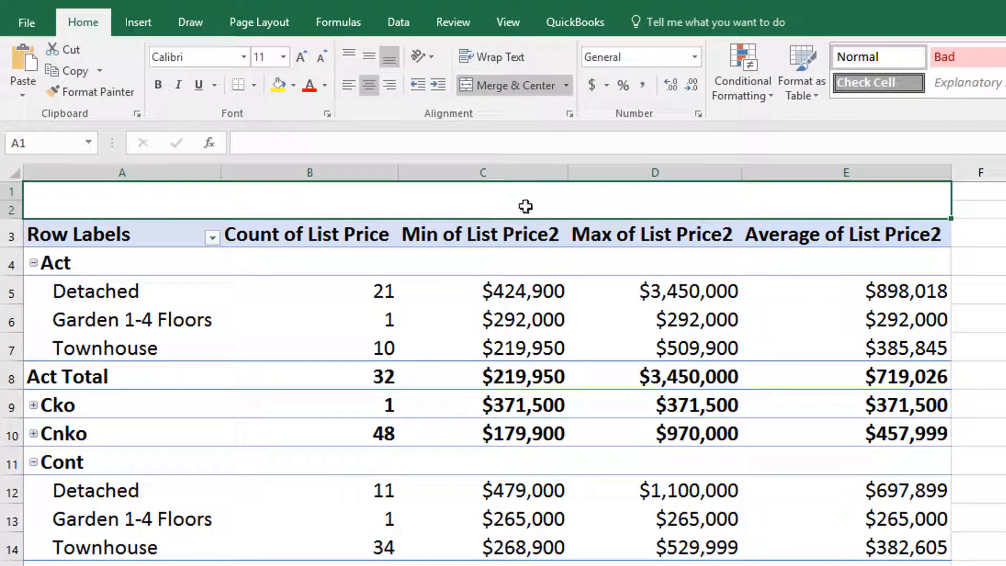
left_click(293, 85)
left_click(278, 229)
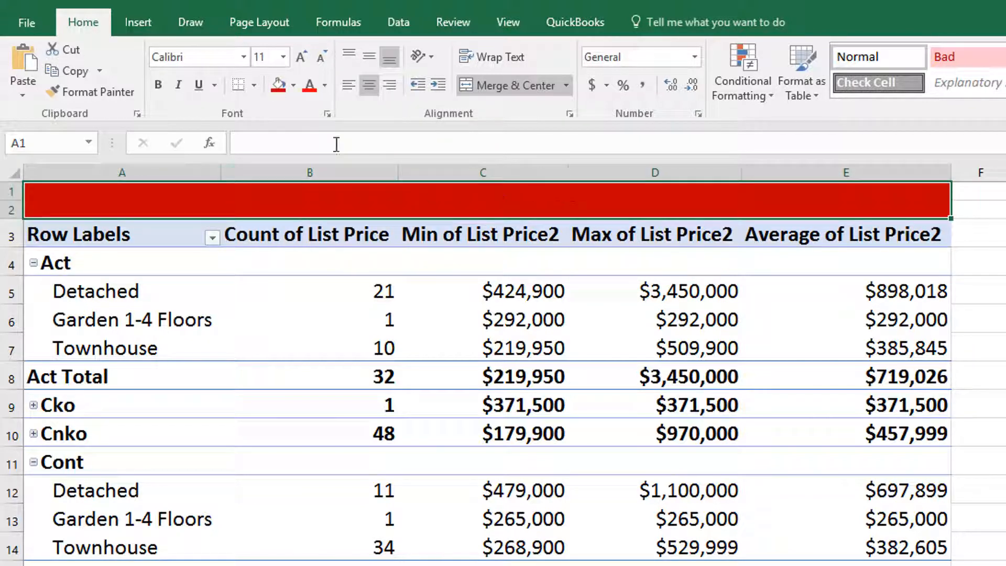
Enter the title "MARCH 2017 MARKET TREND REPORT FOR CENTREVILLE VA" in the red merged cell
left_click(359, 137)
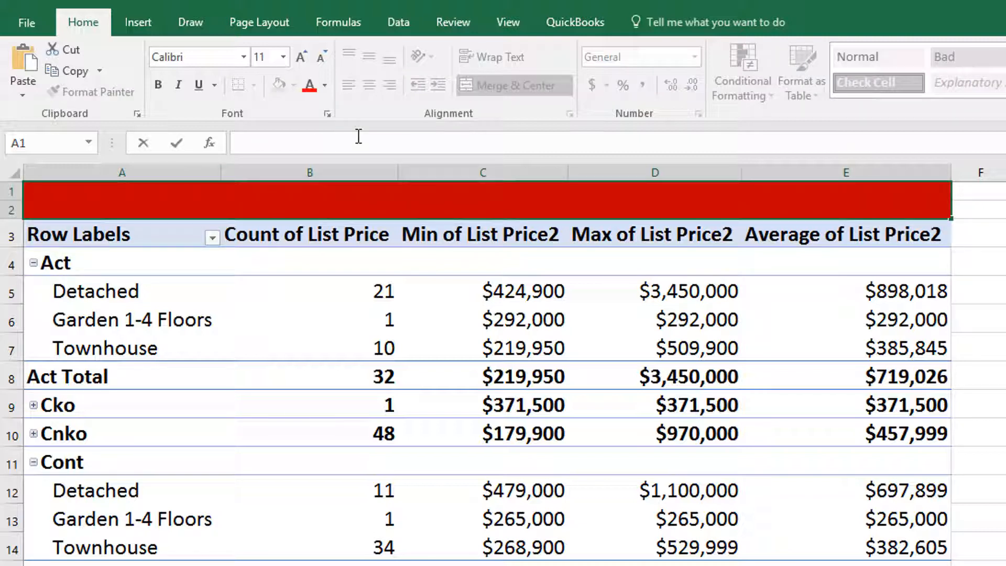
type("MARCH 2017 S")
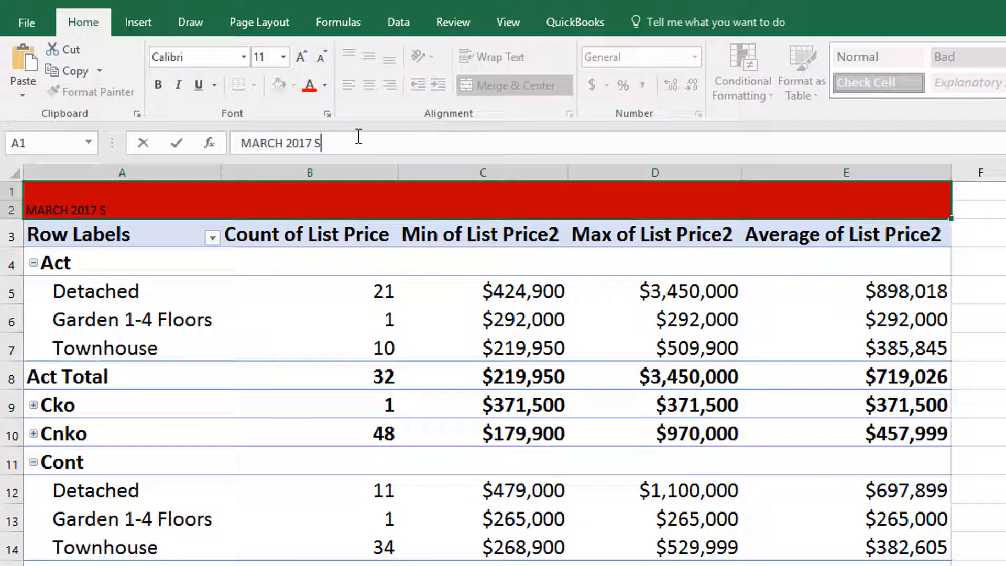
type("TAT")
type("MARK")
key("BackSpace")
key("BackSpace")
key("BackSpace")
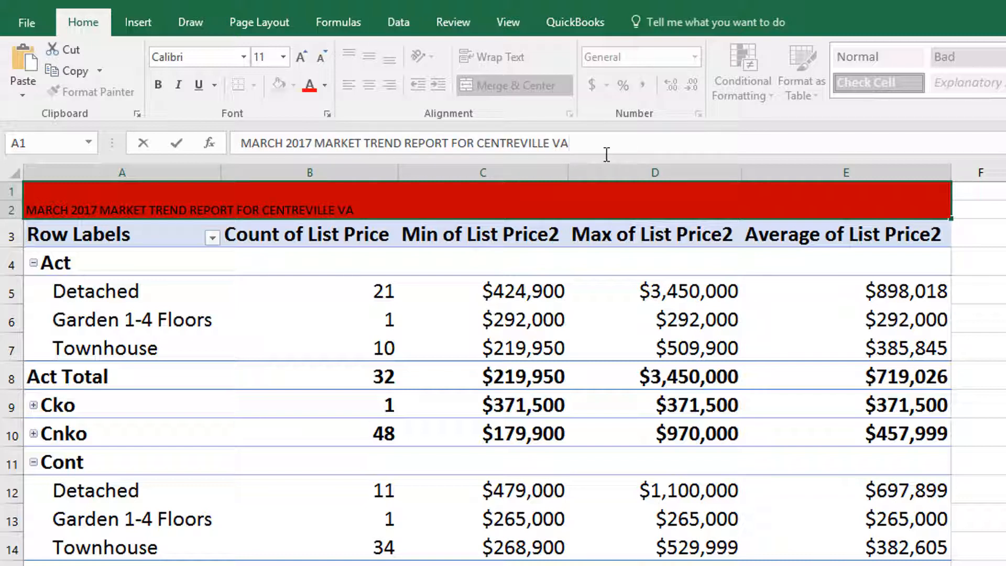
Format the whole report title as bold, white text at font size 18
left_click_drag(606, 155, 225, 150)
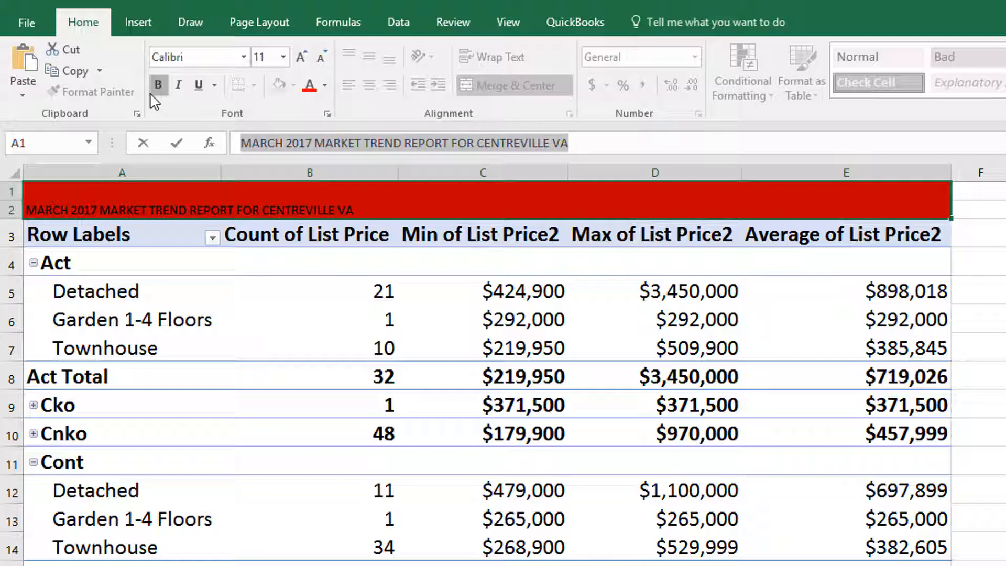
left_click(283, 56)
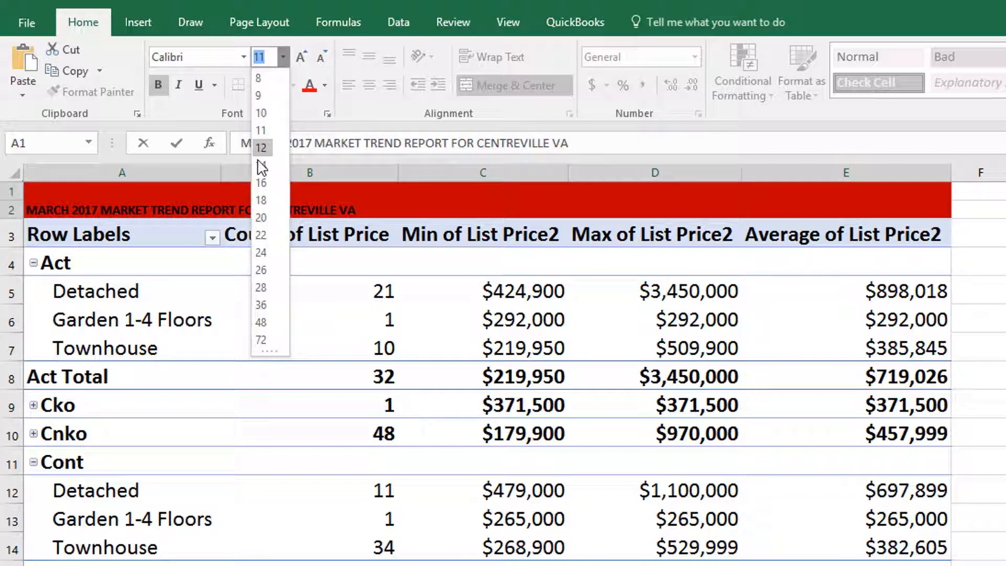
left_click(262, 200)
left_click(325, 85)
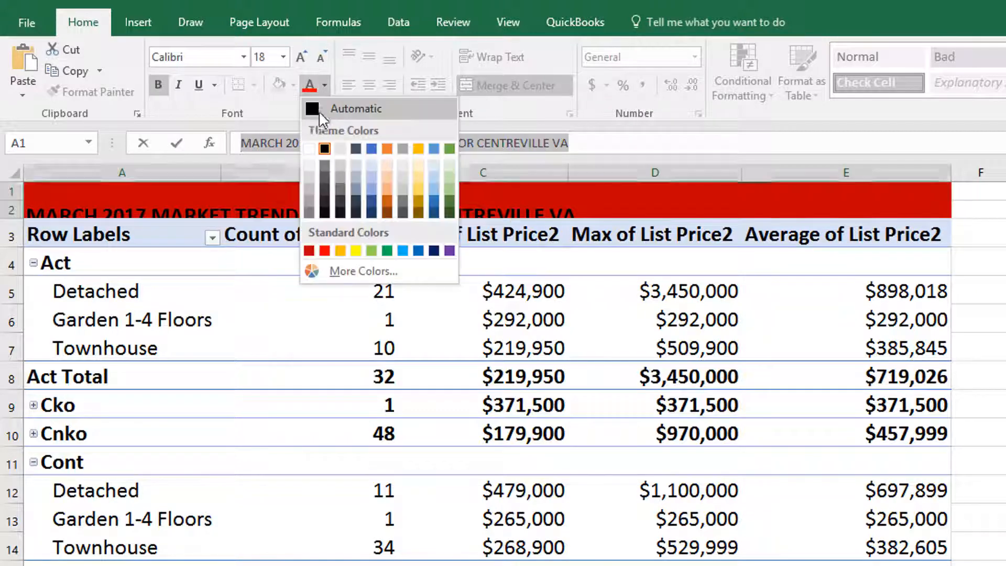
left_click(310, 149)
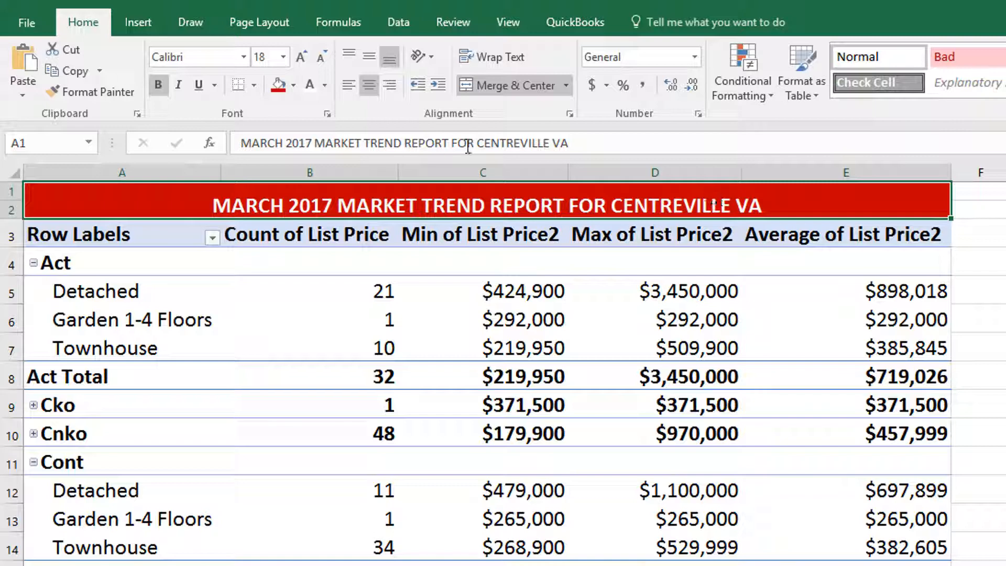
Enlarge the report title's text to font size 22
left_click_drag(569, 143, 238, 145)
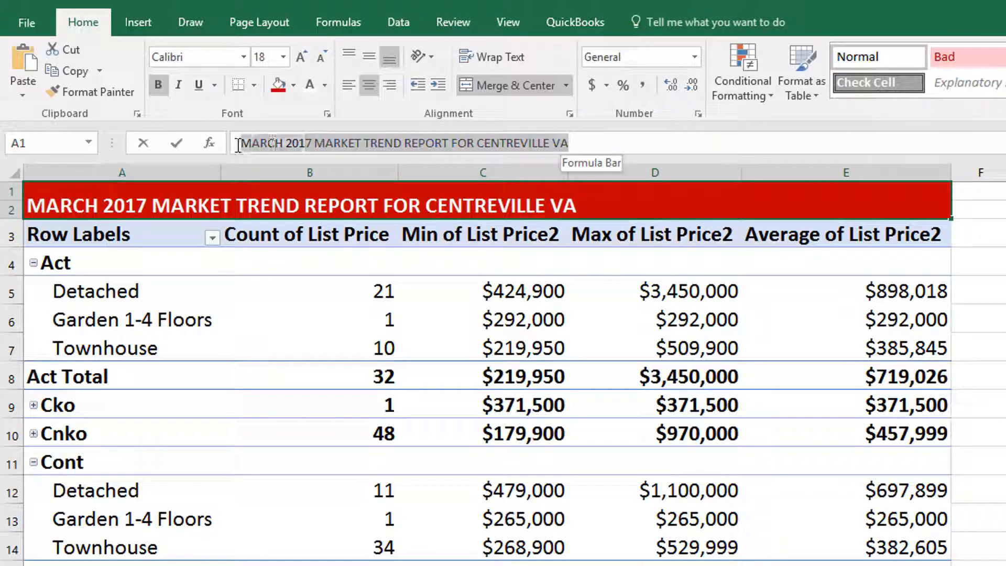
left_click(283, 57)
left_click(260, 235)
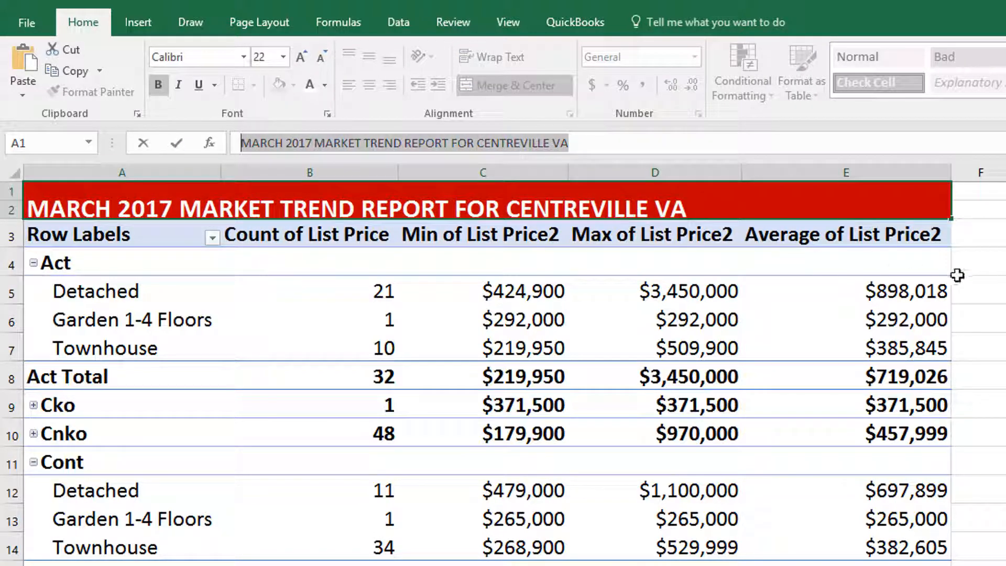
left_click(980, 282)
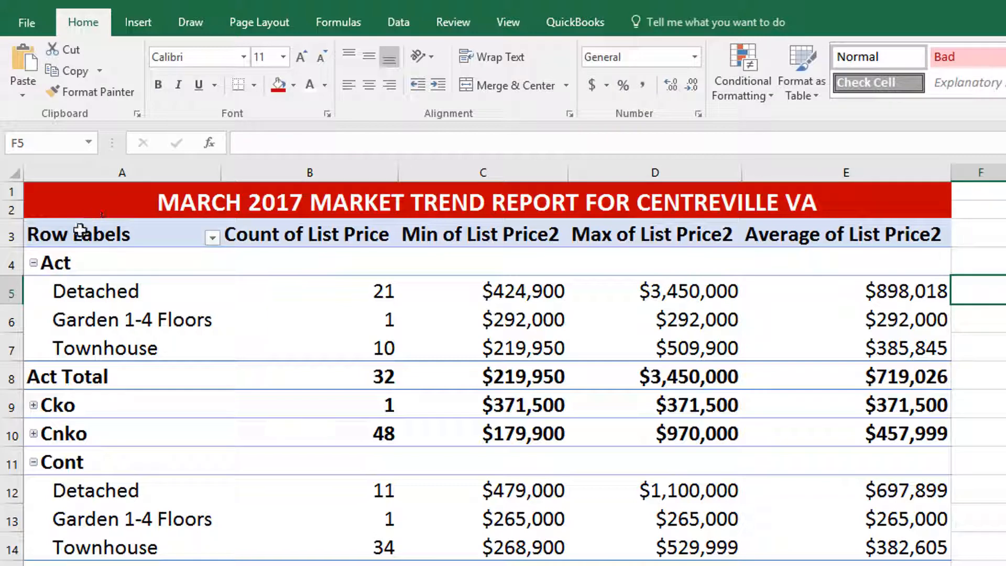
Insert a blank row above the title banner and make it about eight times as tall
left_click(18, 191)
right_click(20, 195)
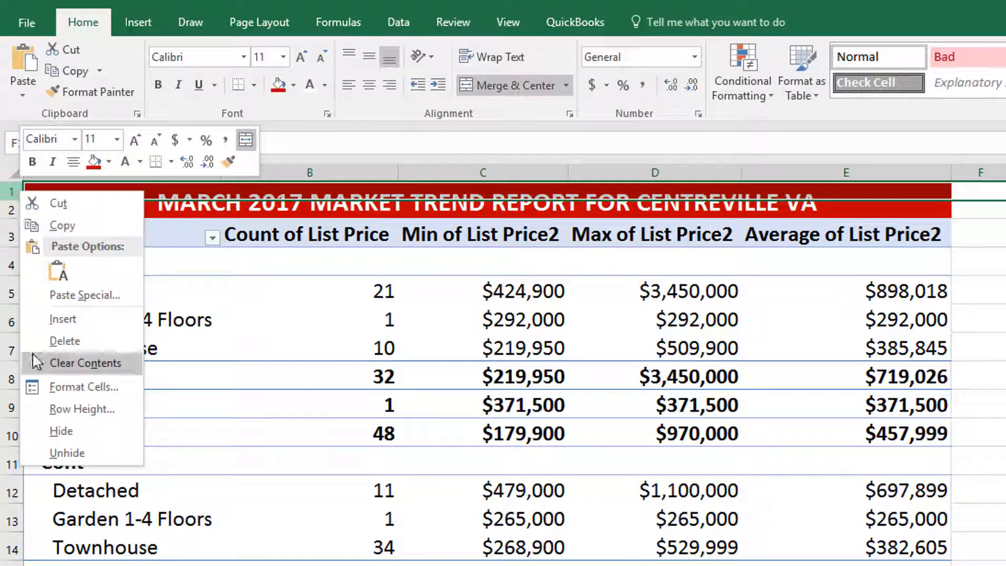
left_click(58, 319)
left_click(65, 194)
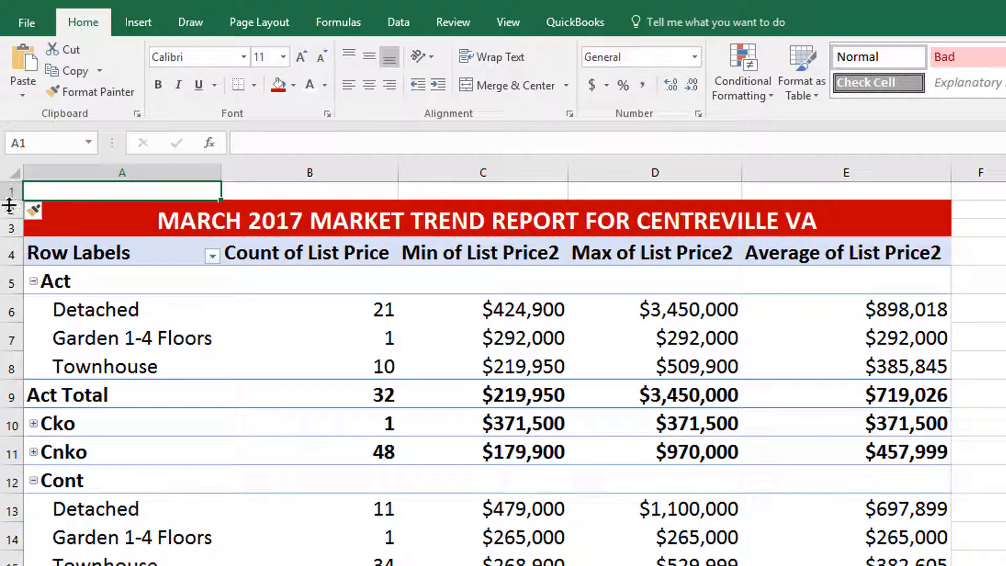
left_click_drag(14, 200, 18, 334)
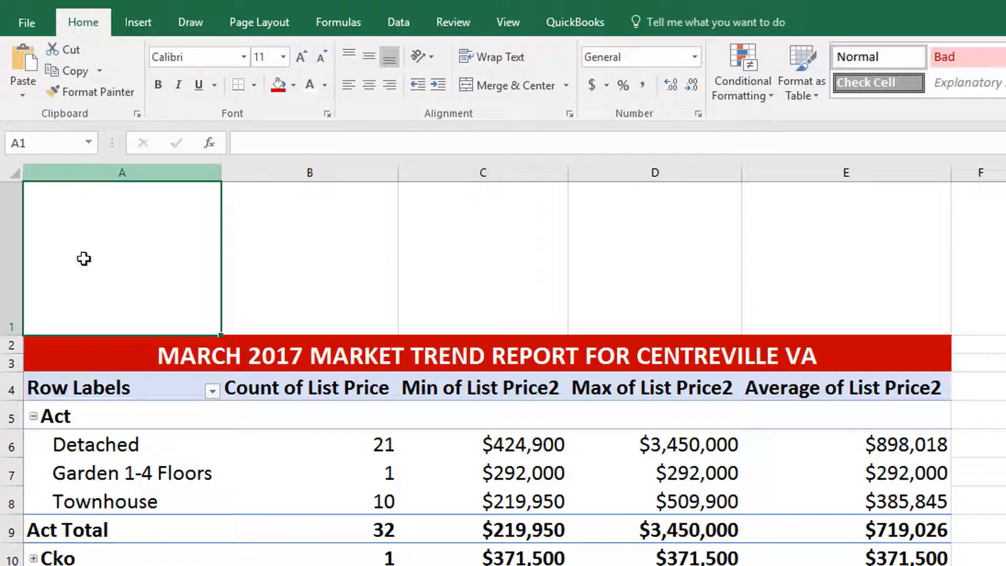
Insert the webinars headshot picture at cell A1 and shrink it to fit inside the tall blank row
left_click(139, 22)
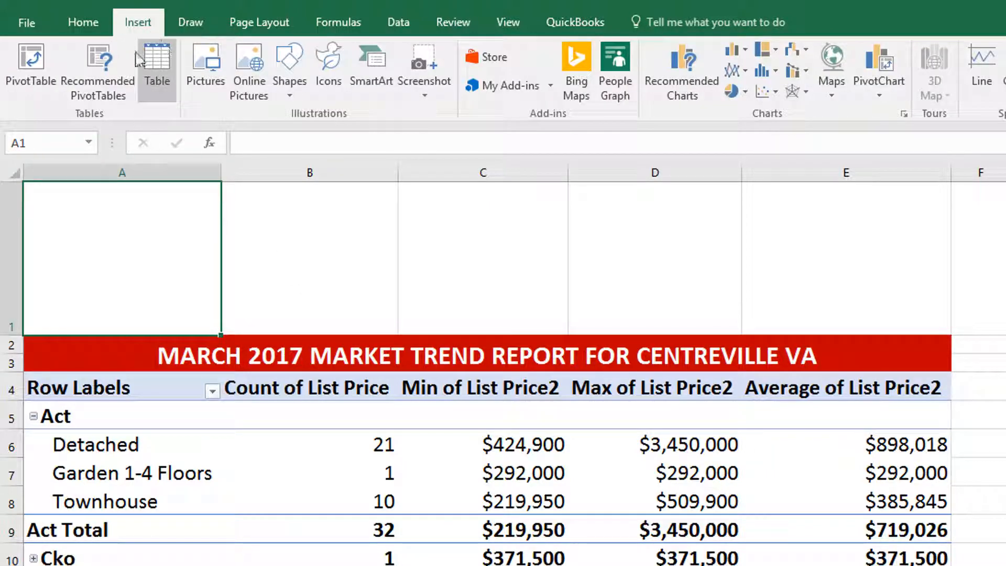
left_click(206, 71)
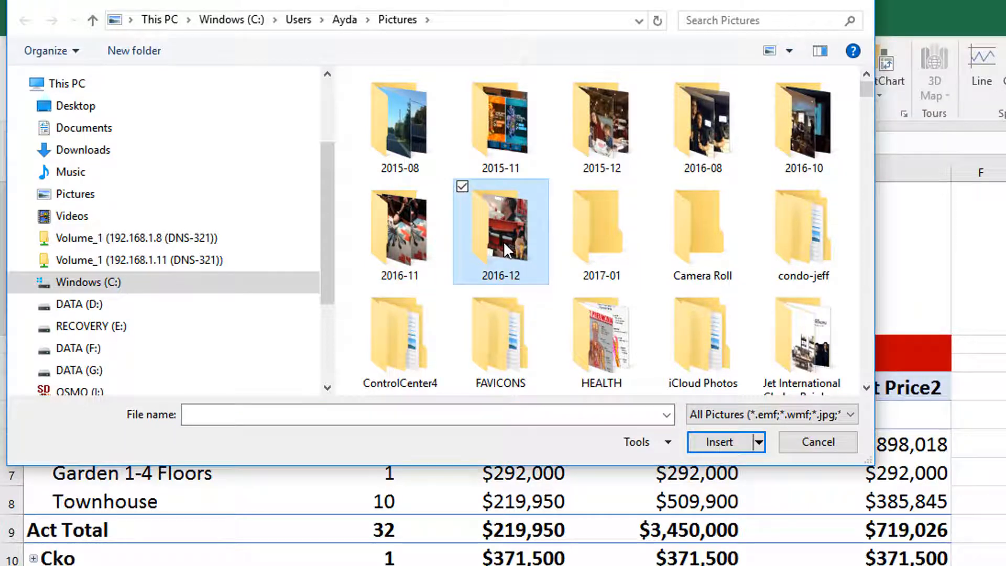
key("a")
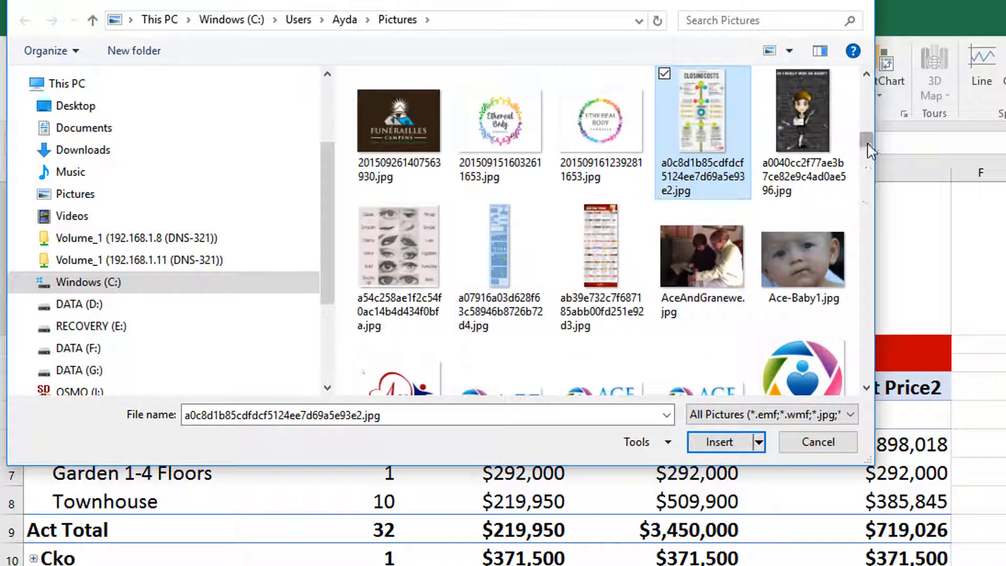
mouse_move(866, 143)
left_mouse_down()
mouse_move(866, 163)
mouse_move(866, 152)
left_mouse_up()
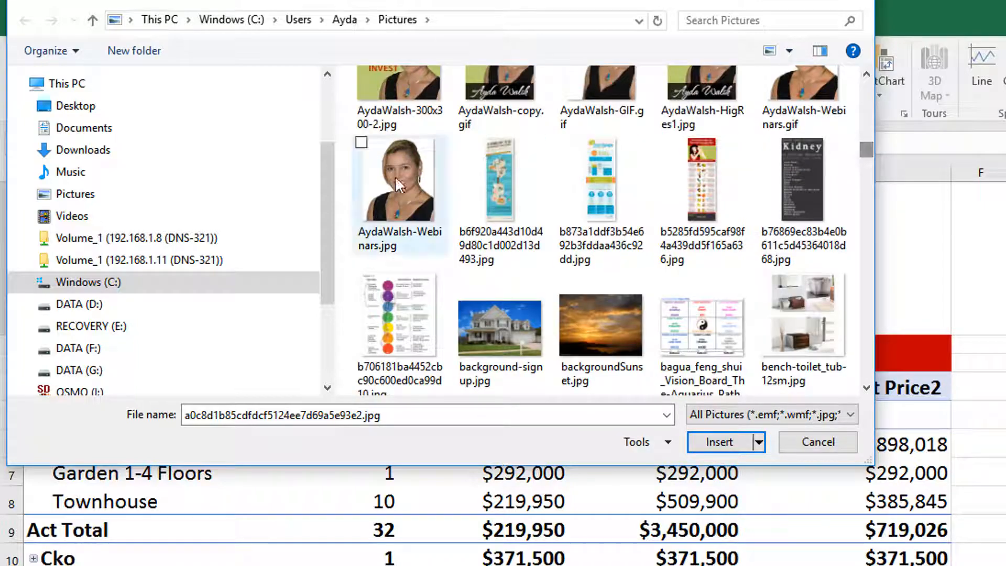
double_click(413, 194)
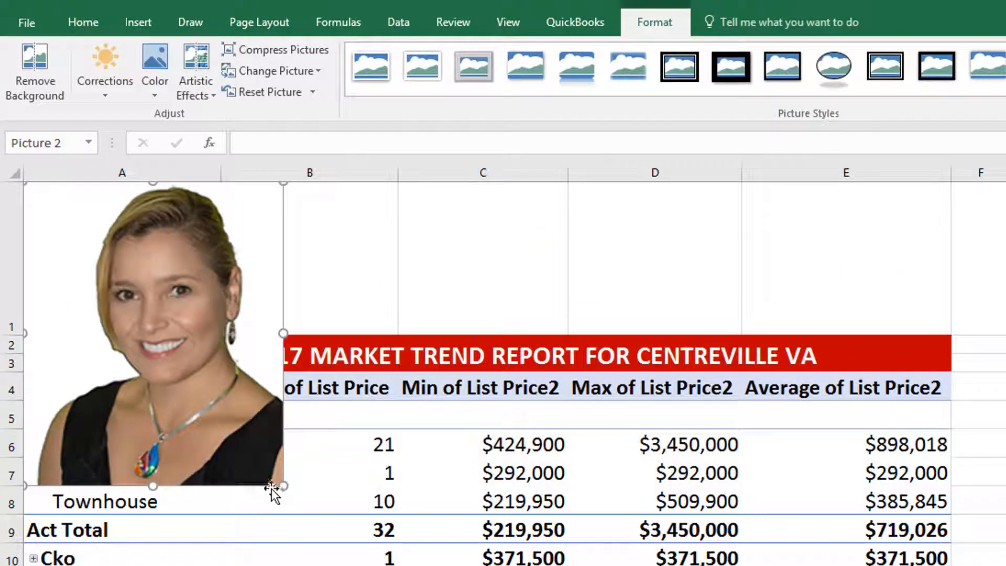
left_click_drag(283, 483, 150, 332)
Enter the placeholder text "CONTACT INFO HERE>." in cell B1 beside the headshot
left_click(324, 234)
type("CONT")
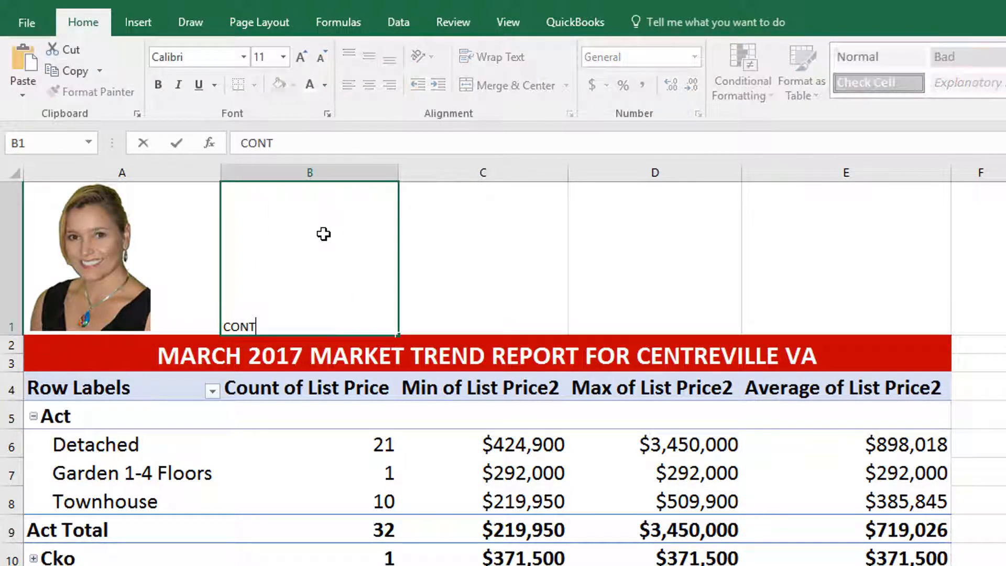
type("ACT INFO HERE>.")
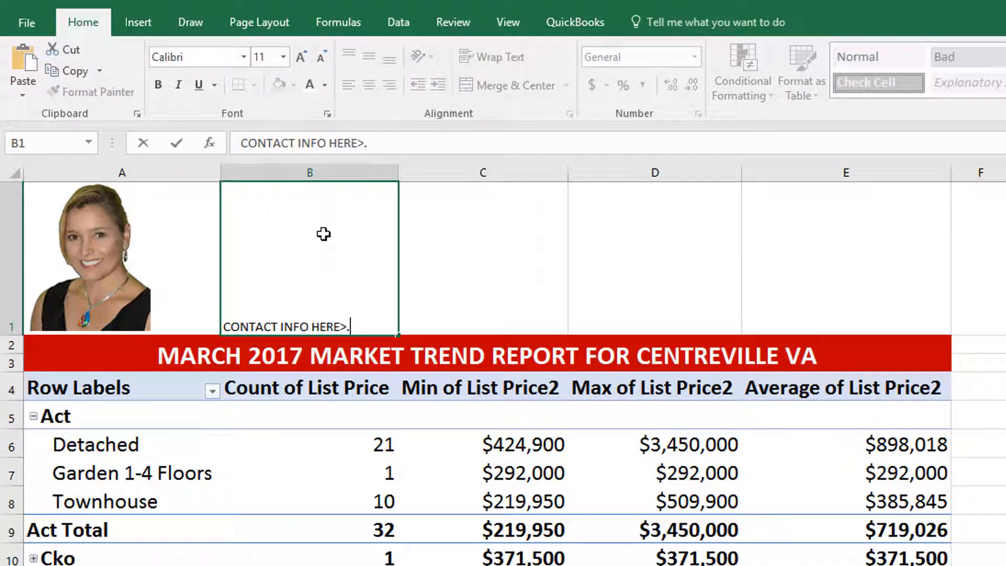
scroll(504, 367, "down", 5)
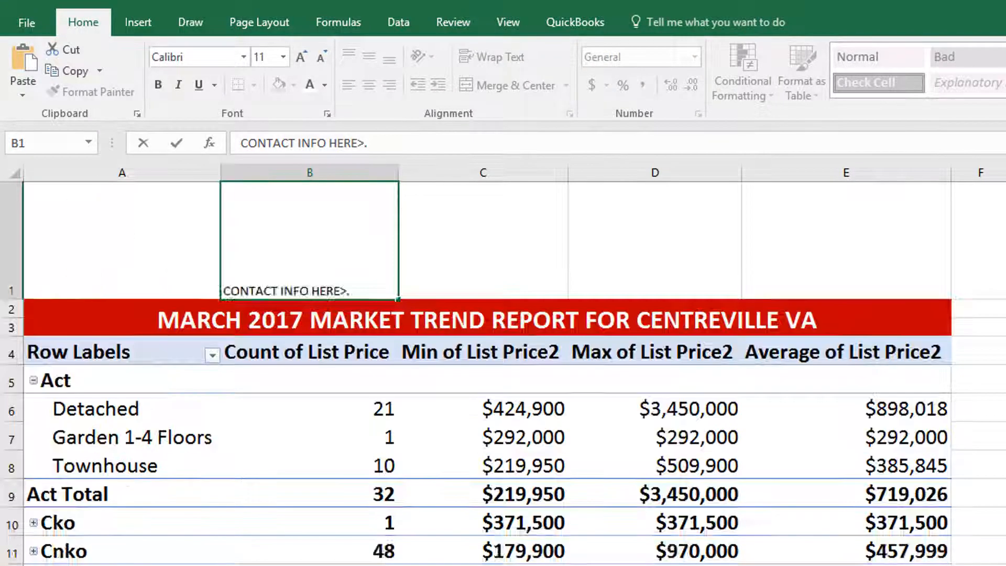
scroll(503, 367, "up", 4)
scroll(351, 283, "up", 1)
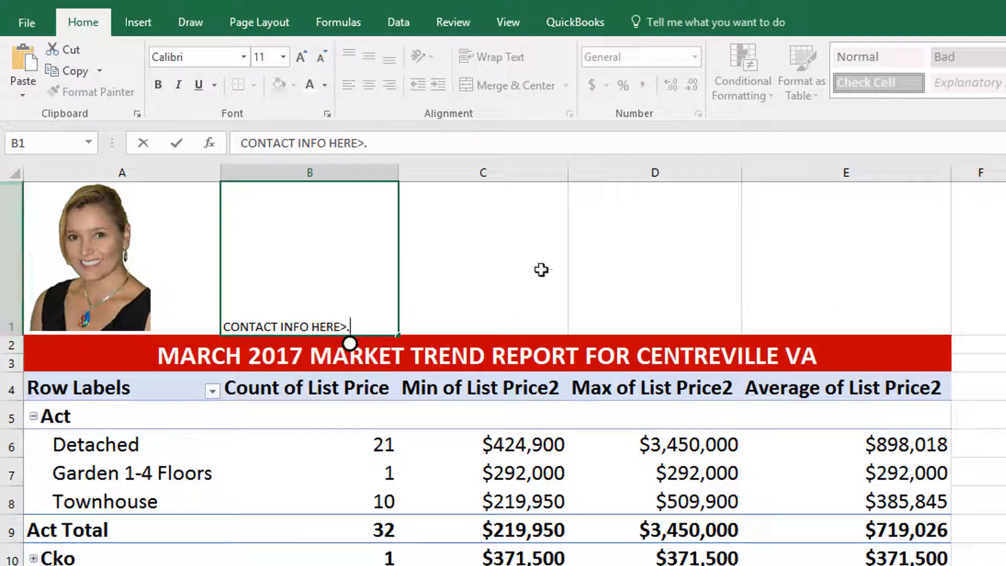
Merge and center cells C1 through E1 above the title banner
left_click(468, 262)
left_click_drag(492, 262, 786, 262)
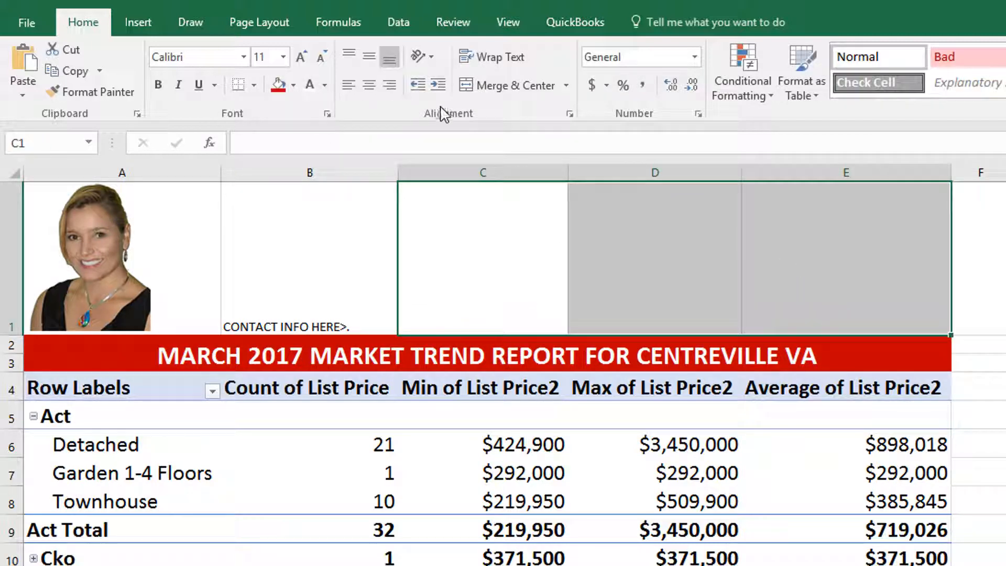
left_click(487, 85)
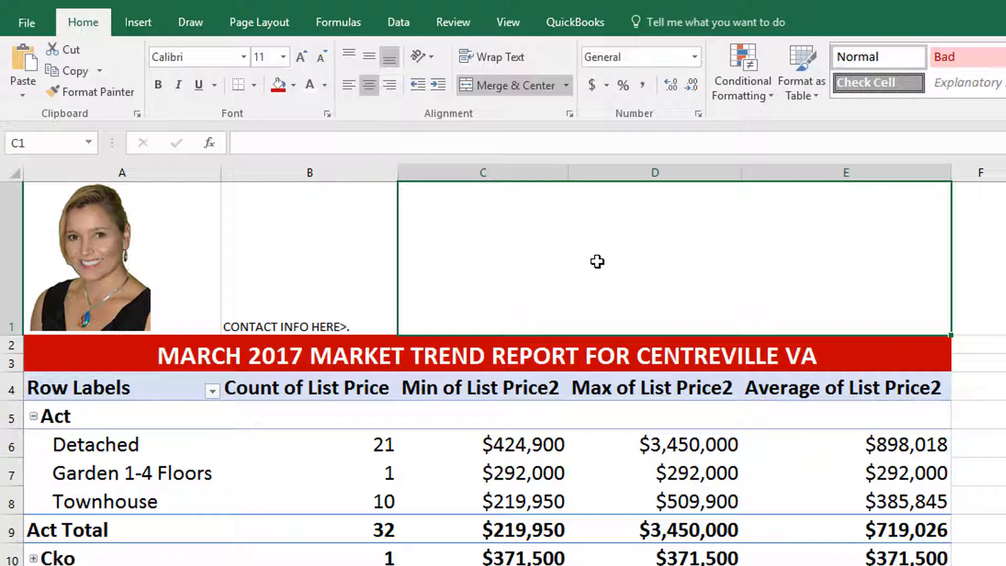
Try the website address CENTREVILLEVAHOMES.NET in the merged cell C1 and clear it again
type("CENTREVILLEVAH")
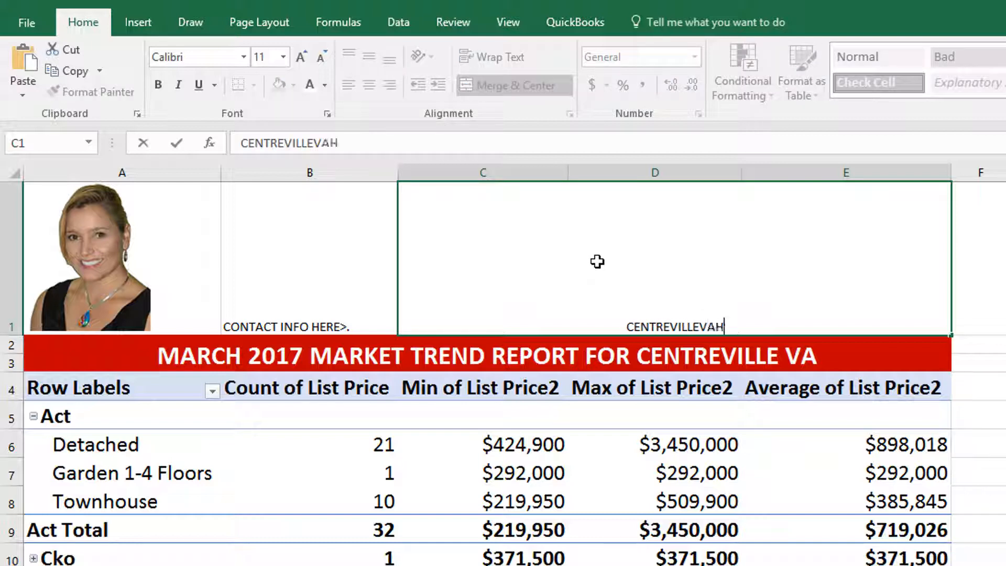
type("OMES.NET")
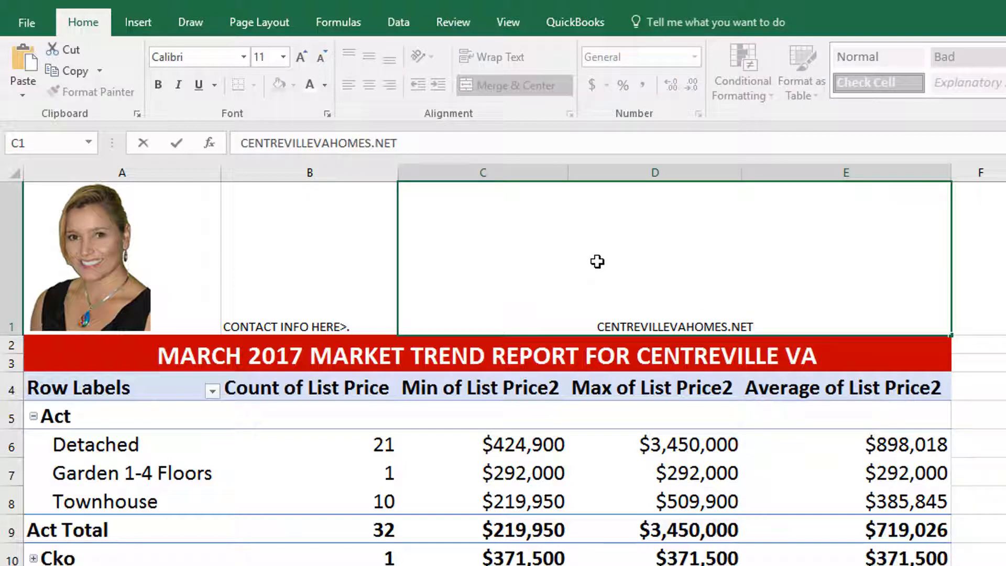
left_click_drag(766, 321, 600, 330)
key("Delete")
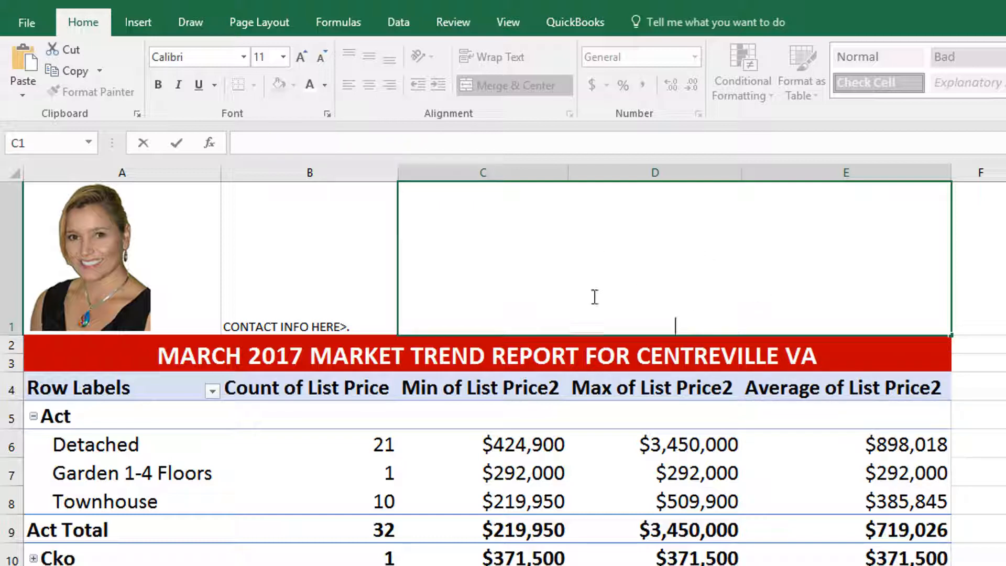
Mark the blank rows 35 to 37 across columns A to E and look over the whole report
scroll(503, 366, "down", 4)
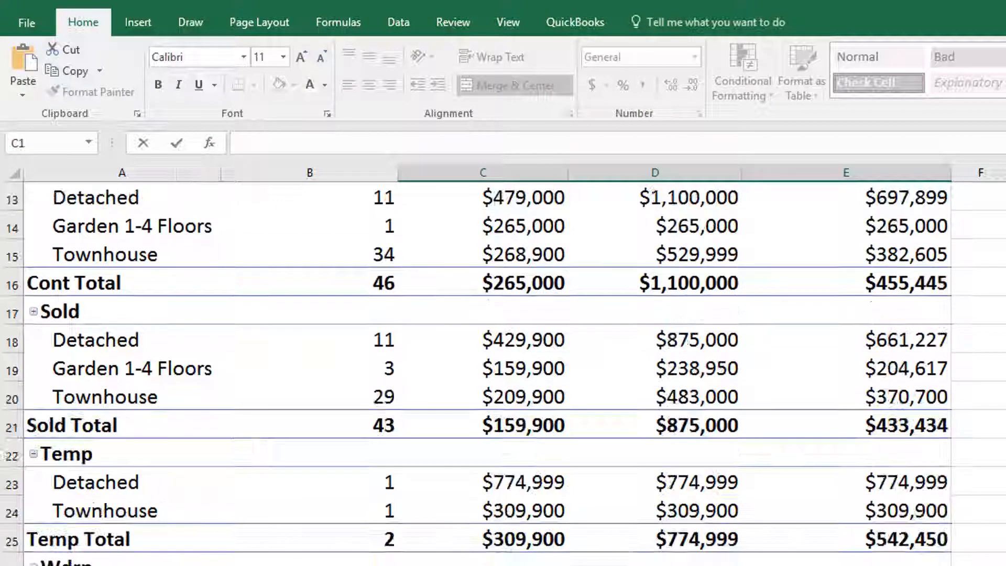
scroll(503, 366, "down", 3)
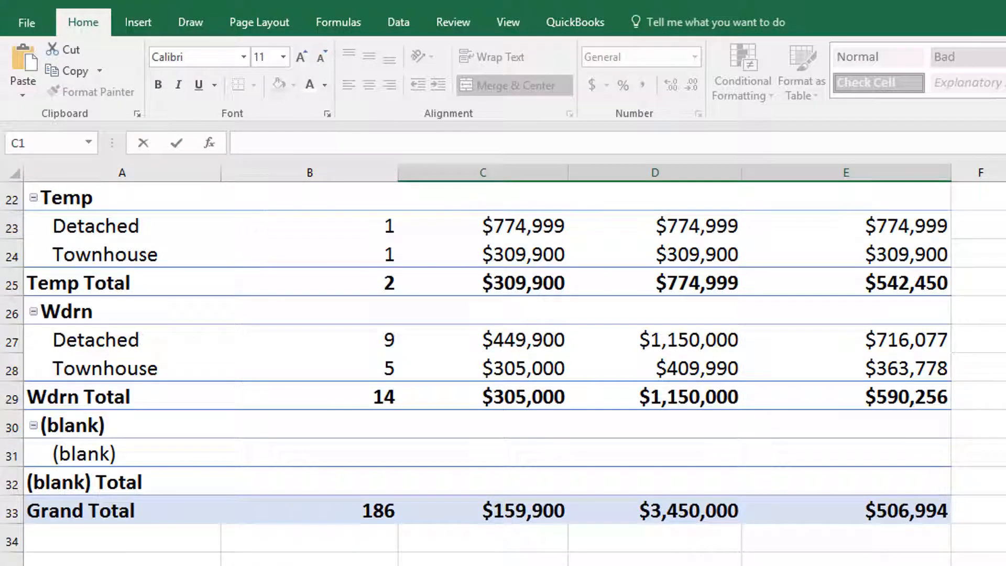
left_click_drag(123, 563, 588, 420)
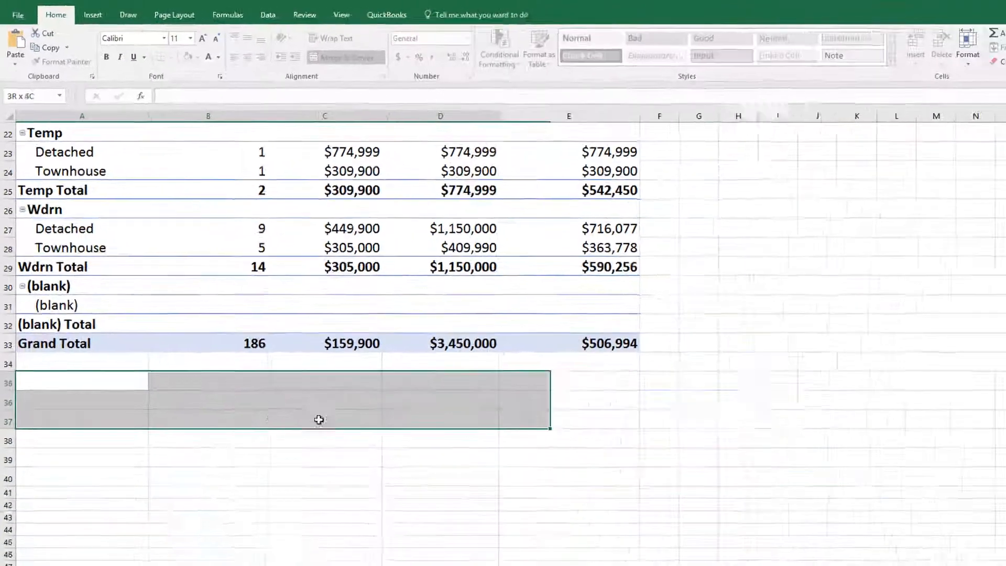
scroll(718, 382, "up", 3)
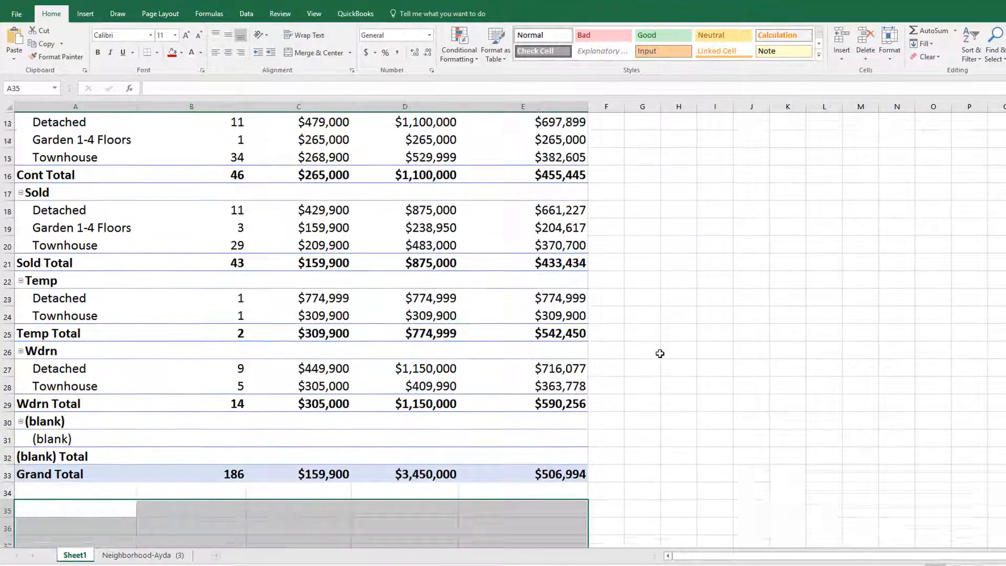
scroll(660, 354, "up", 4)
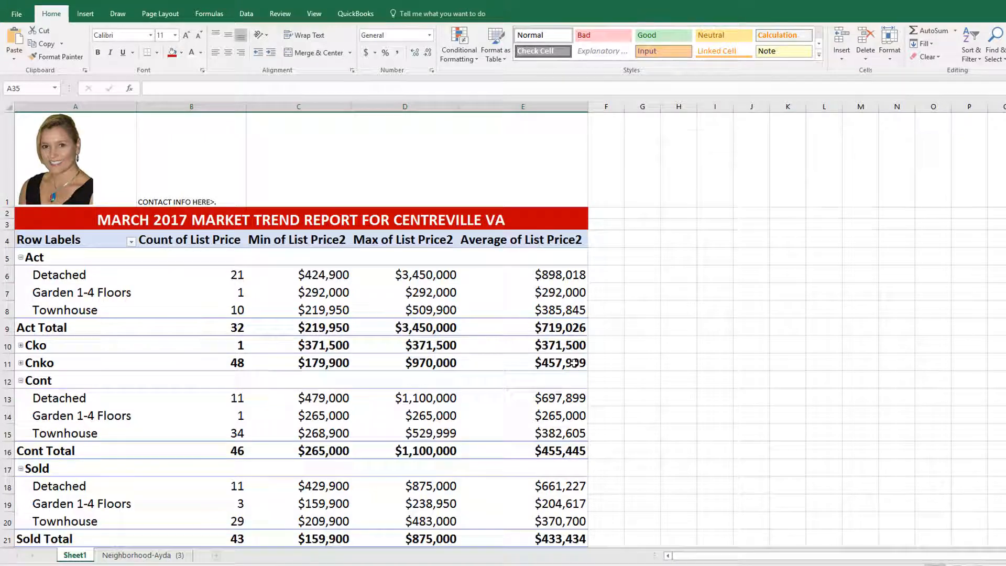
scroll(574, 362, "down", 2)
scroll(24, 189, "up", 2)
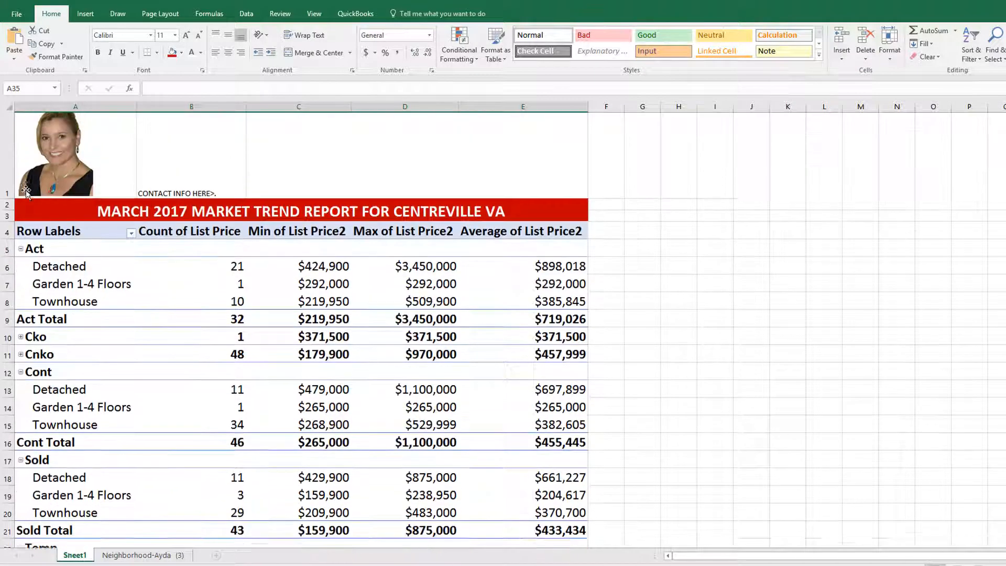
Collapse the Act, Cont, Sold, Temp, Wdrn and (blank) status groups in the PivotTable
left_click(21, 258)
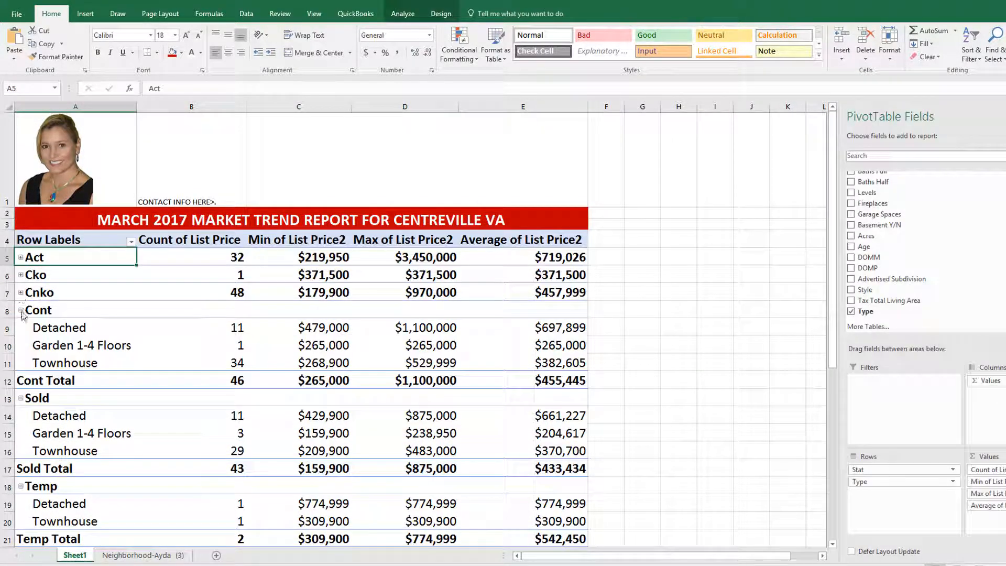
left_click(21, 310)
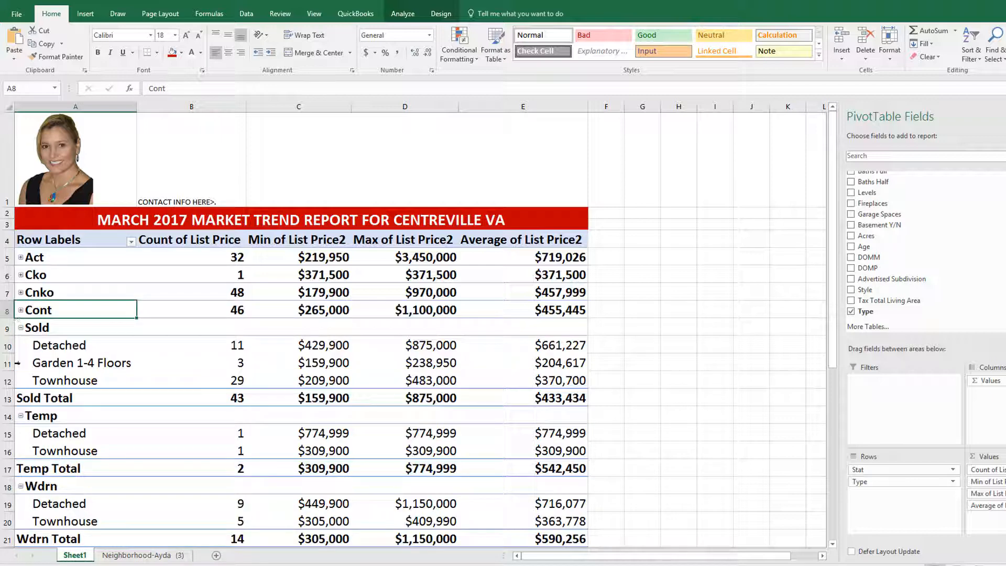
left_click(20, 328)
left_click(20, 345)
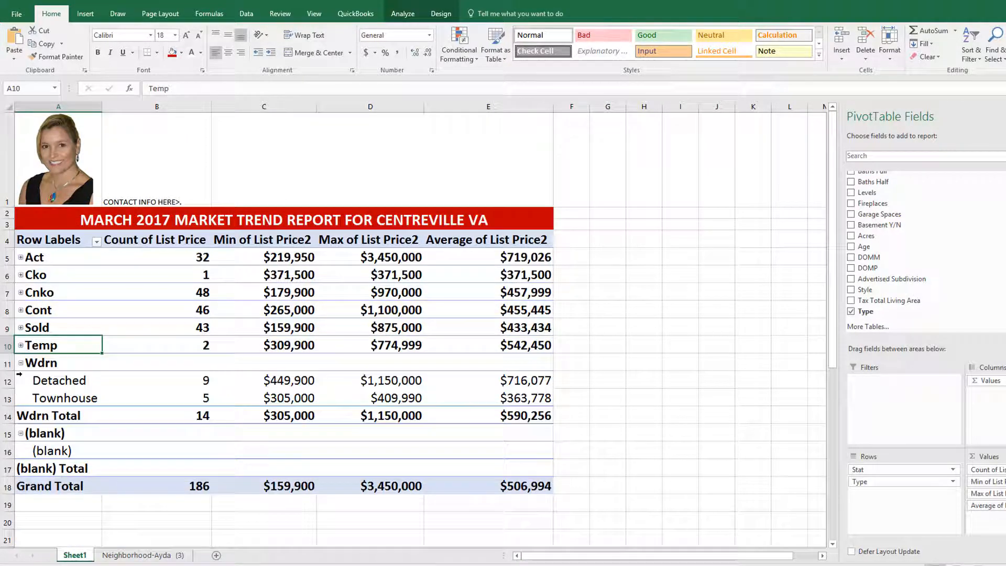
left_click(21, 363)
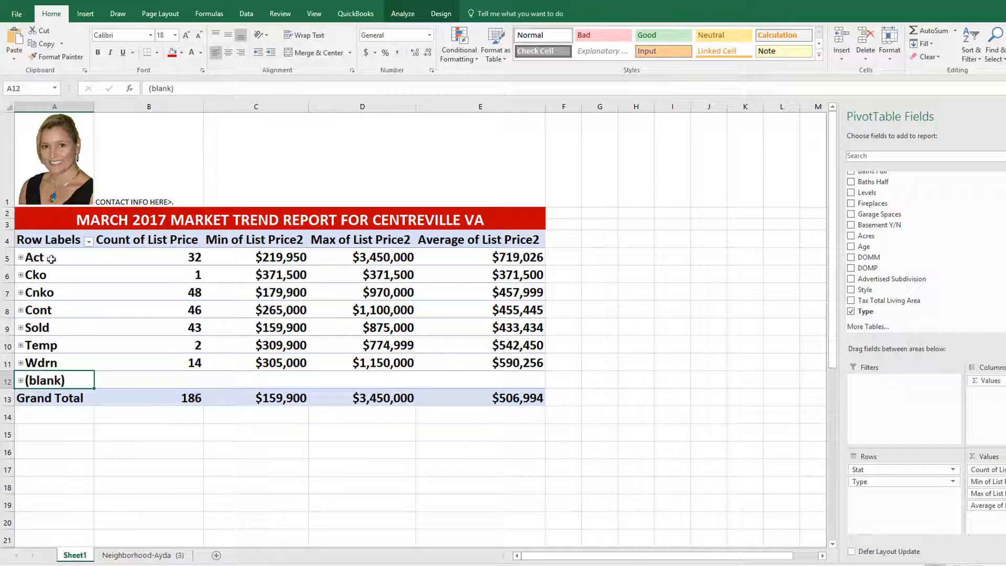
Fill the collapsed Act row from column A to E with the standard orange color
left_click_drag(34, 259, 454, 261)
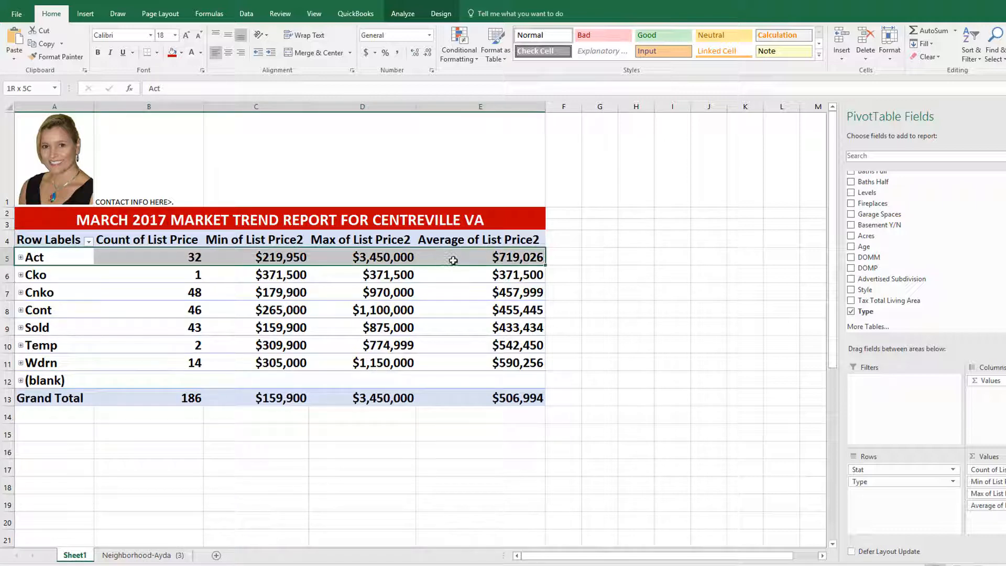
left_click(181, 52)
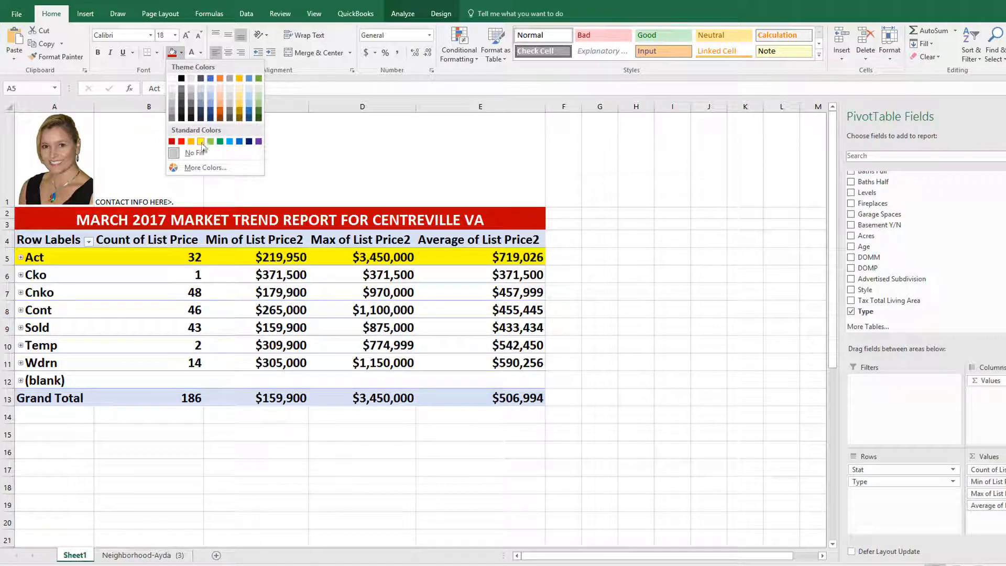
left_click(191, 141)
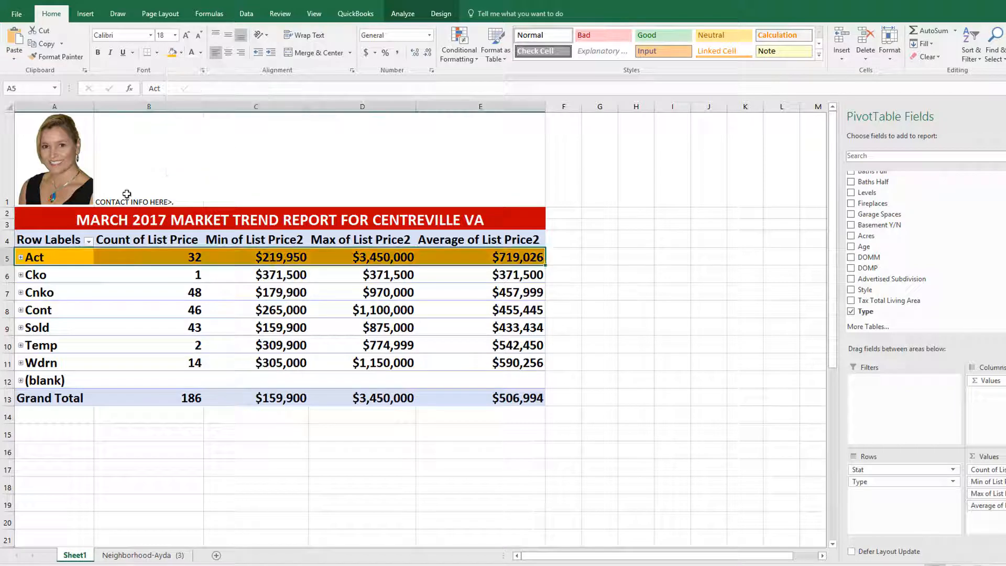
Expand the Act group and apply the orange fill to its rows 5 through 9 across columns A to E
left_click(21, 258)
left_click_drag(182, 258, 96, 308)
left_click(75, 259)
left_click_drag(75, 259, 511, 324)
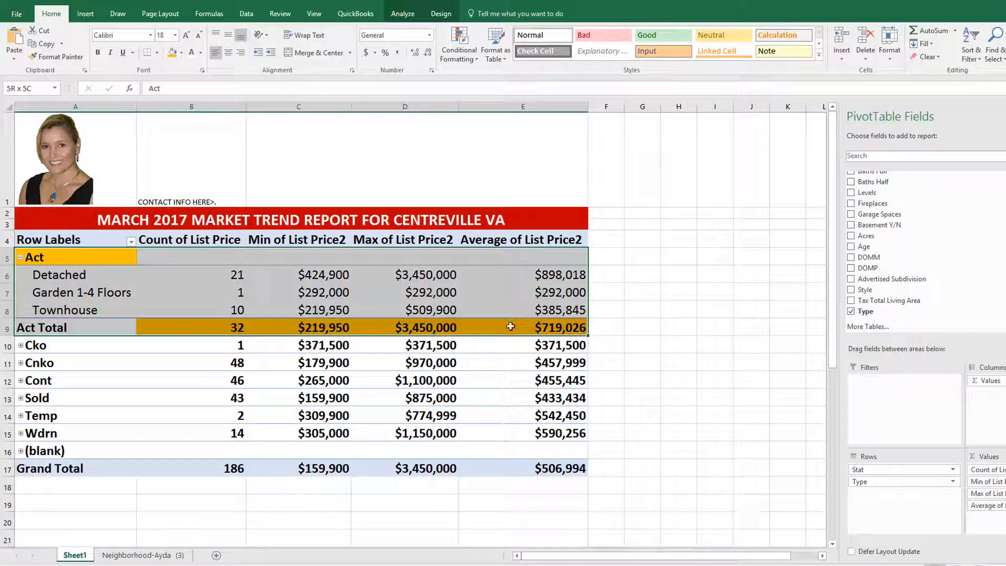
left_click(171, 53)
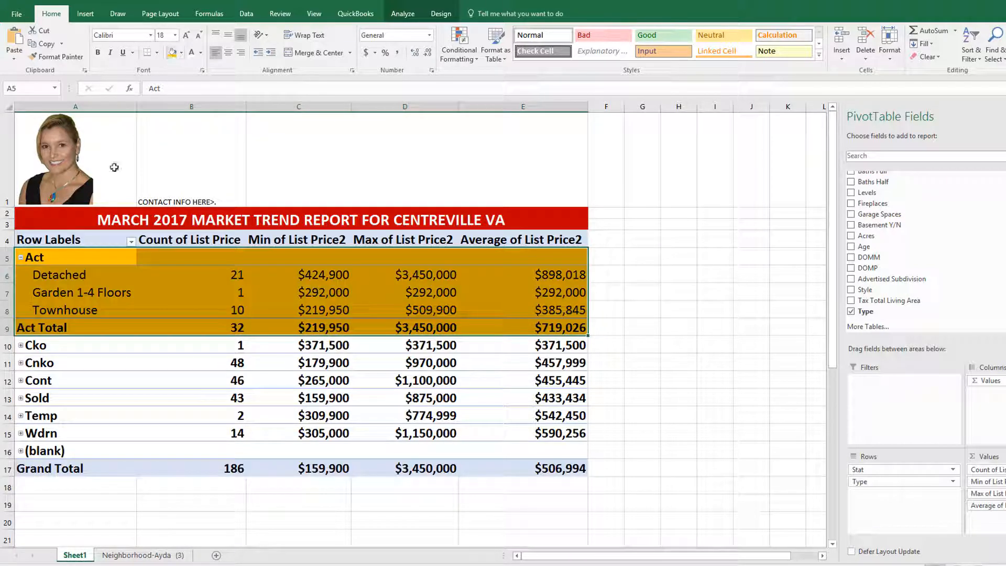
Expand the Cko and Cnko groups and fill rows 10 through 17, columns A to E, with light blue-gray
left_click(20, 345)
left_click(21, 411)
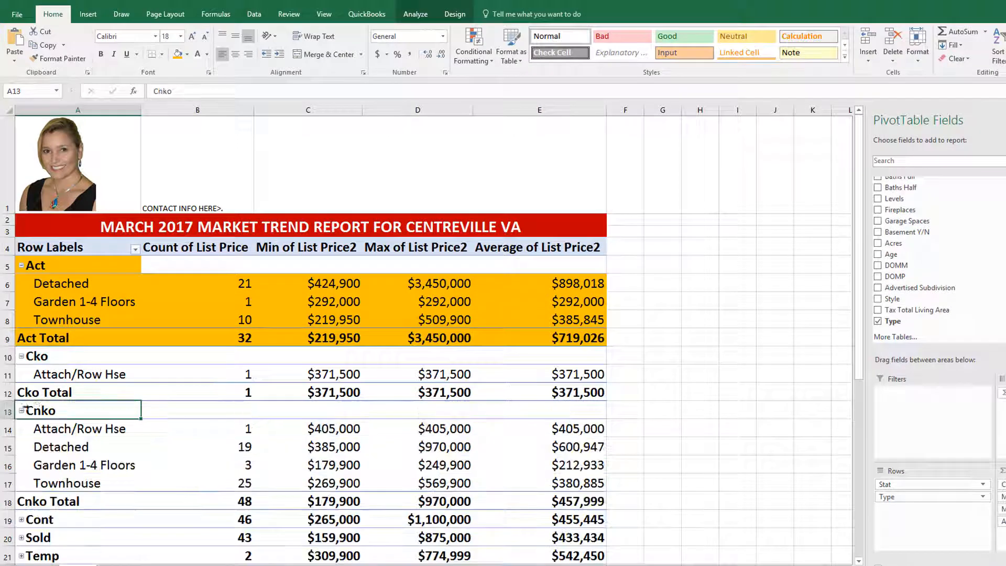
left_click_drag(117, 359, 515, 480)
left_click(187, 54)
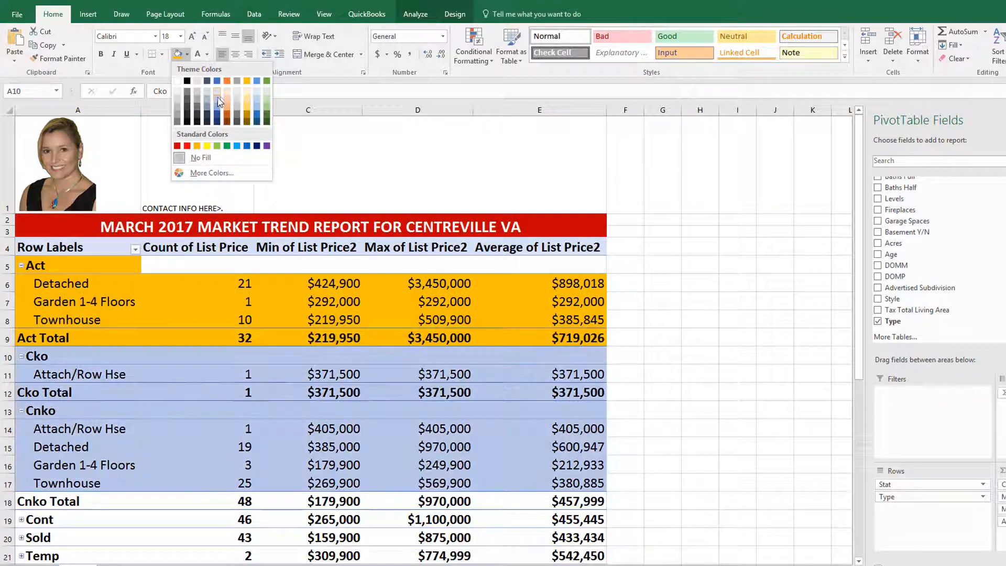
left_click(207, 100)
left_click(661, 265)
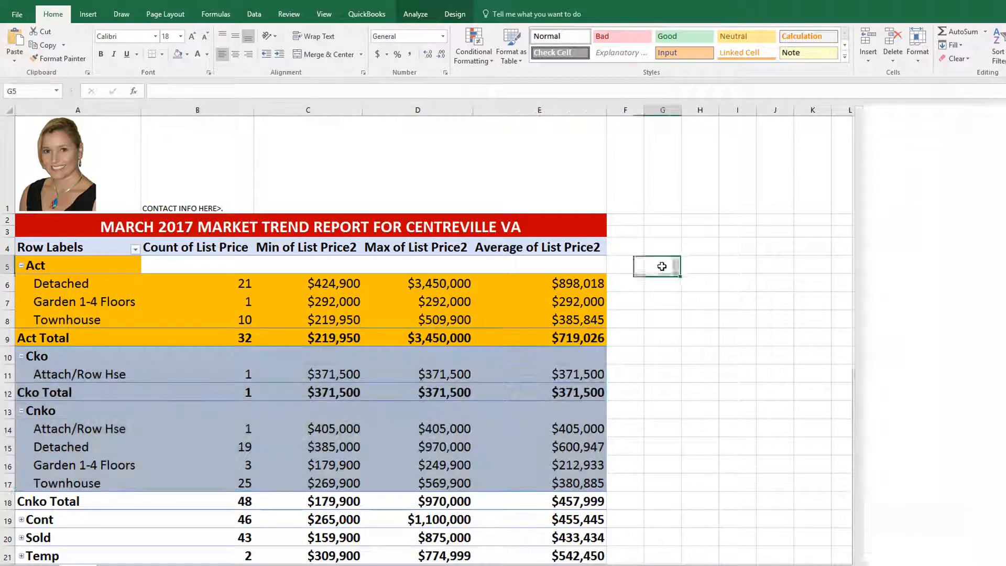
scroll(331, 439, "down", 3)
scroll(386, 360, "up", 3)
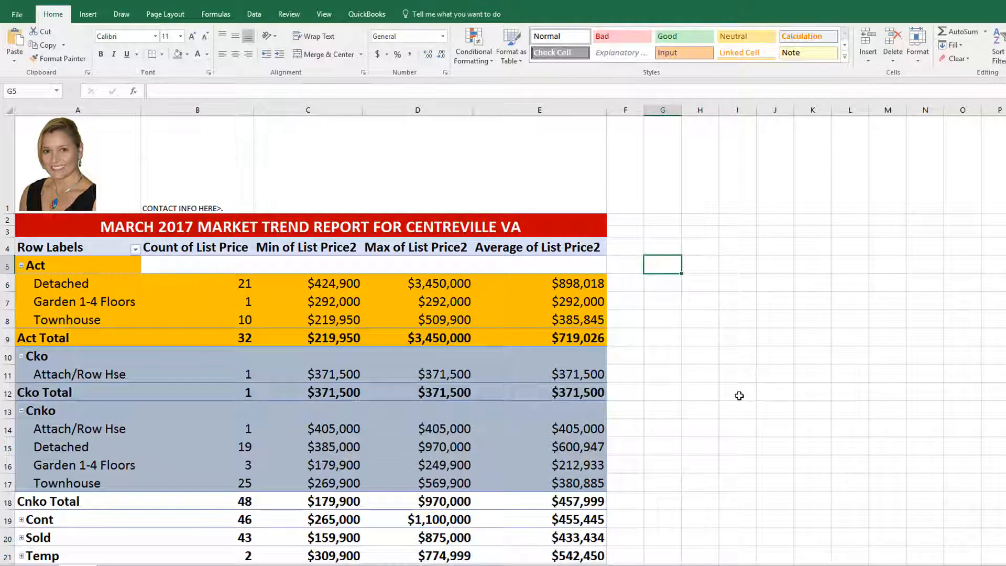
scroll(737, 396, "down", 1)
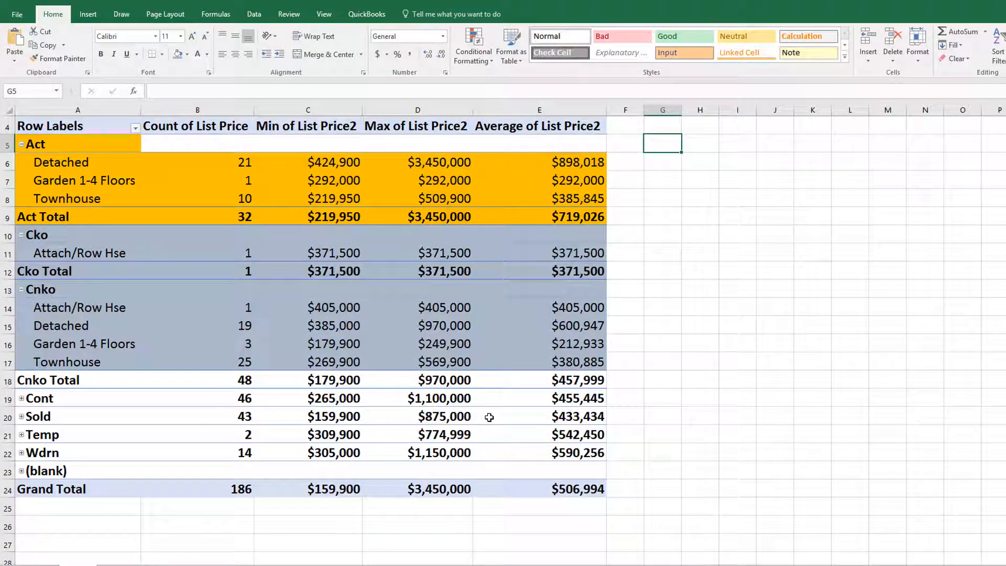
mouse_move(489, 418)
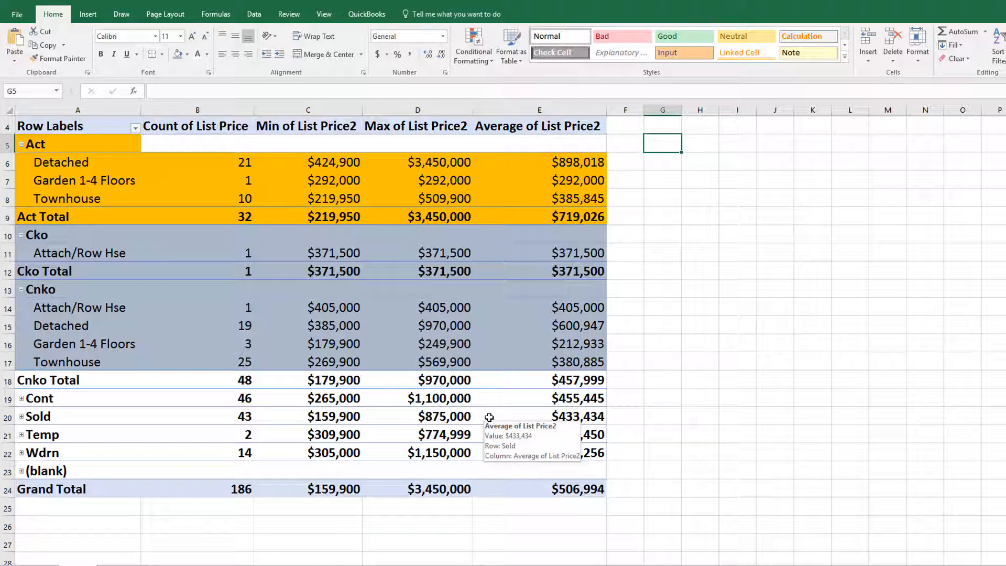
Rename the PivotTable's count column header in B4 as "# of Transactions" and the minimum column header in C4 as "MIN Price"
scroll(308, 390, "up", 1)
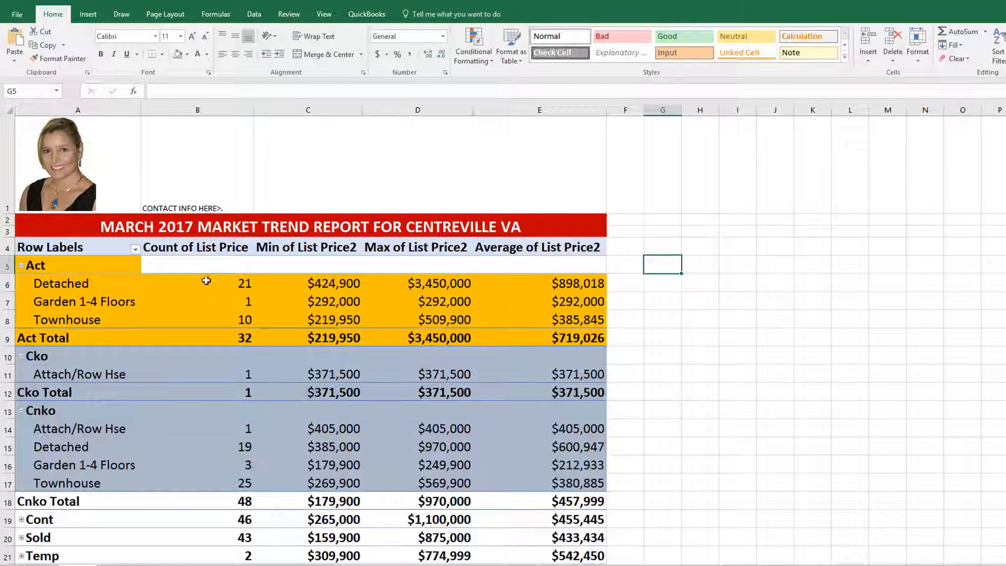
left_click(210, 247)
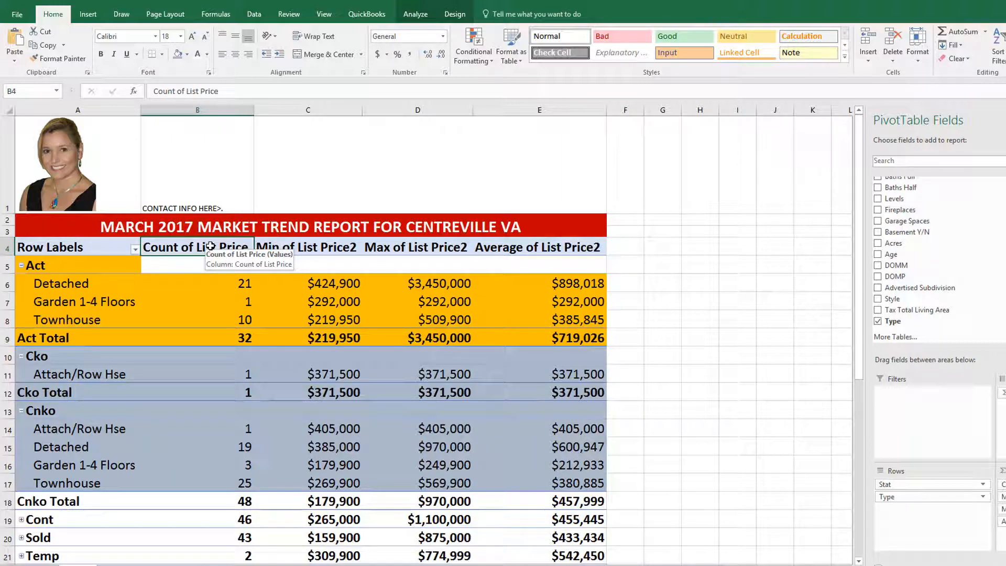
type("# of Transactions")
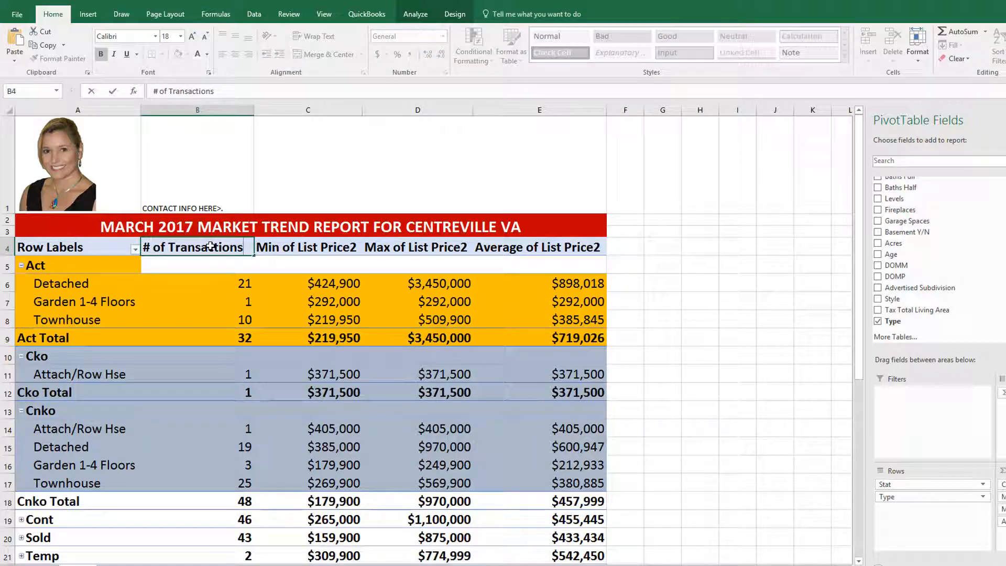
key("Tab")
type("M")
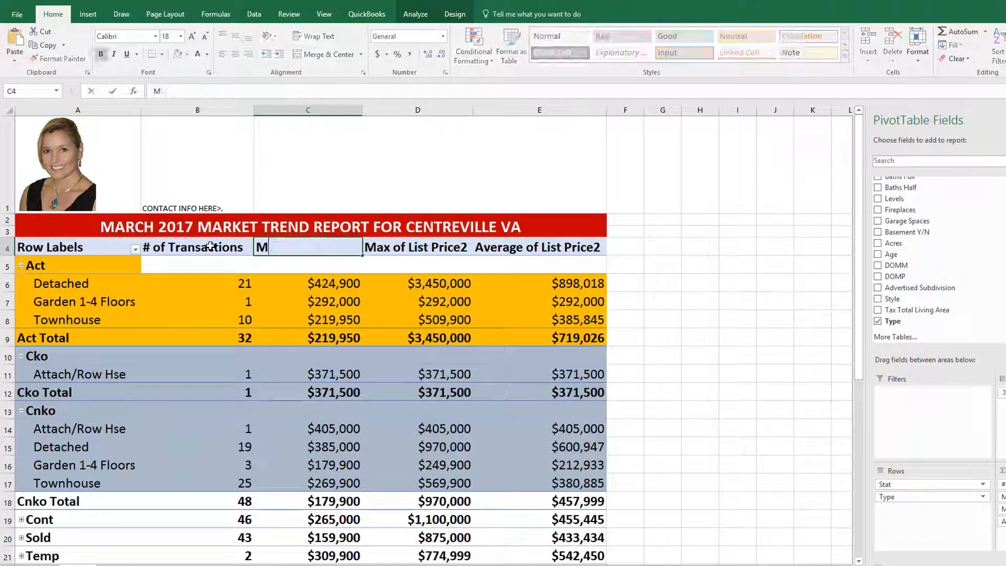
type("IN Price")
key("Tab")
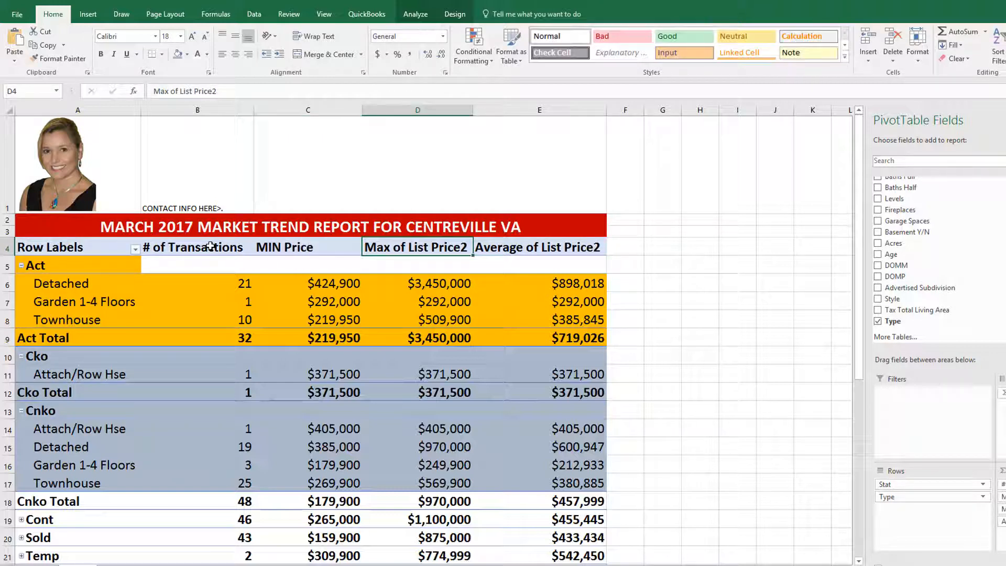
Rename the maximum and average column headers as "MAX Price" and "AVG Price", and the Row Labels header in A4 as "Status"
type("MAX Price")
key("Tab")
type("A")
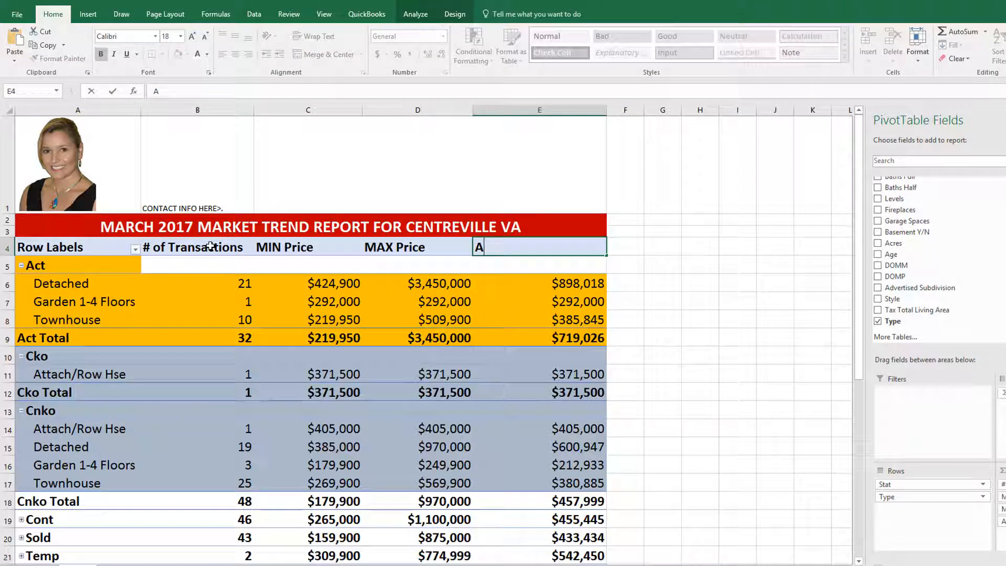
type("CG")
type(" Pric")
type("e")
left_click(75, 251)
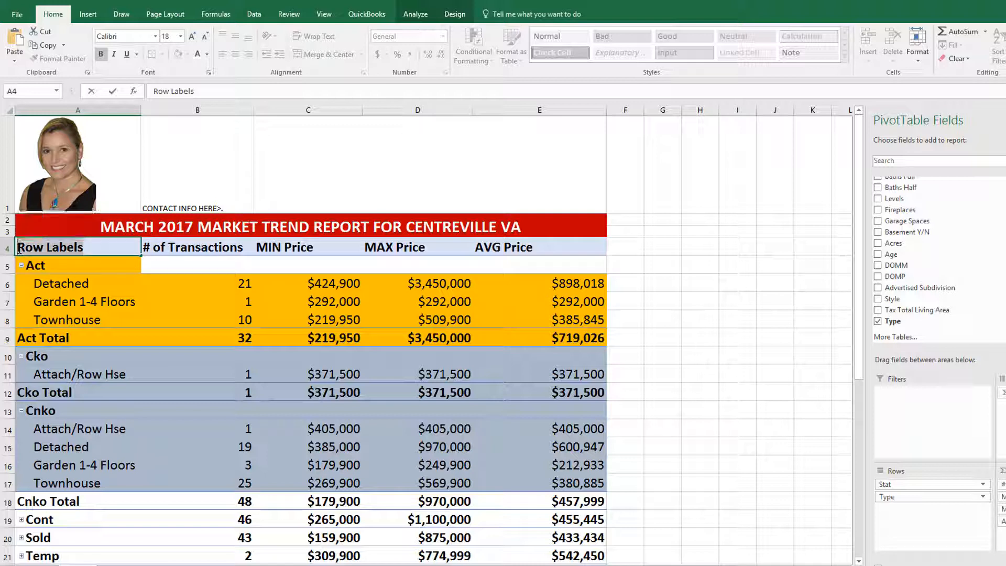
type("Status")
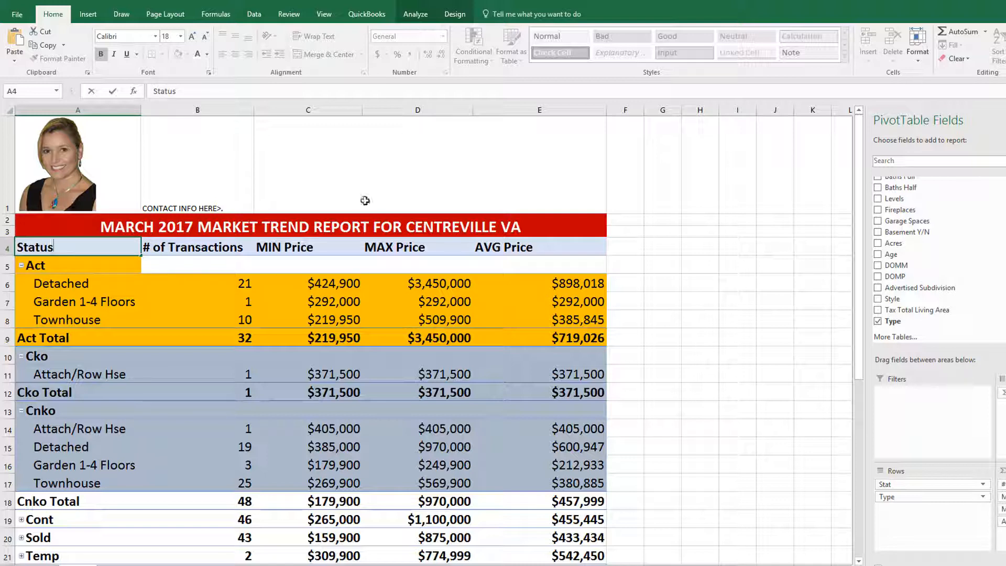
Right-align the PivotTable header row from A4 to E4
left_click_drag(554, 252, 121, 255)
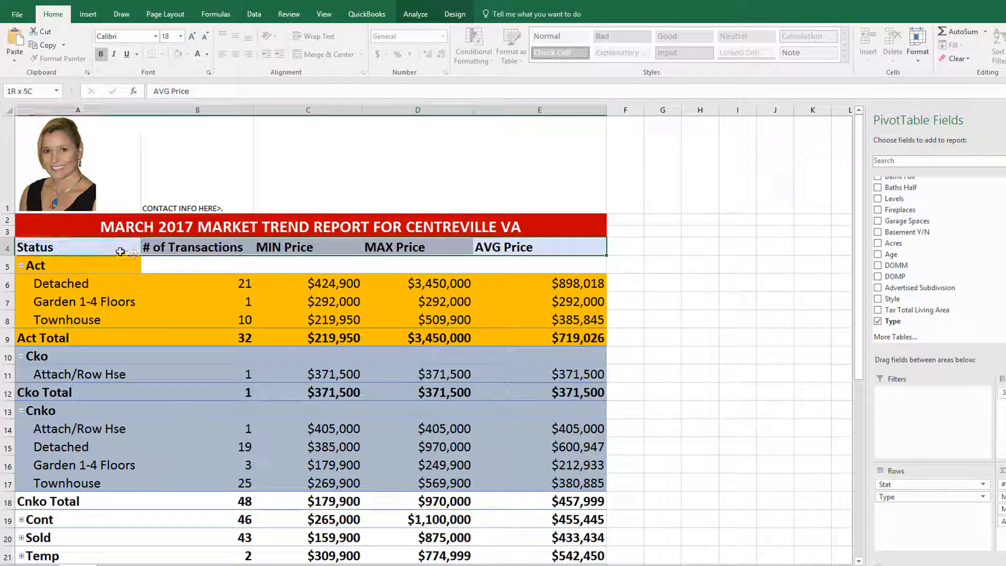
left_click(249, 54)
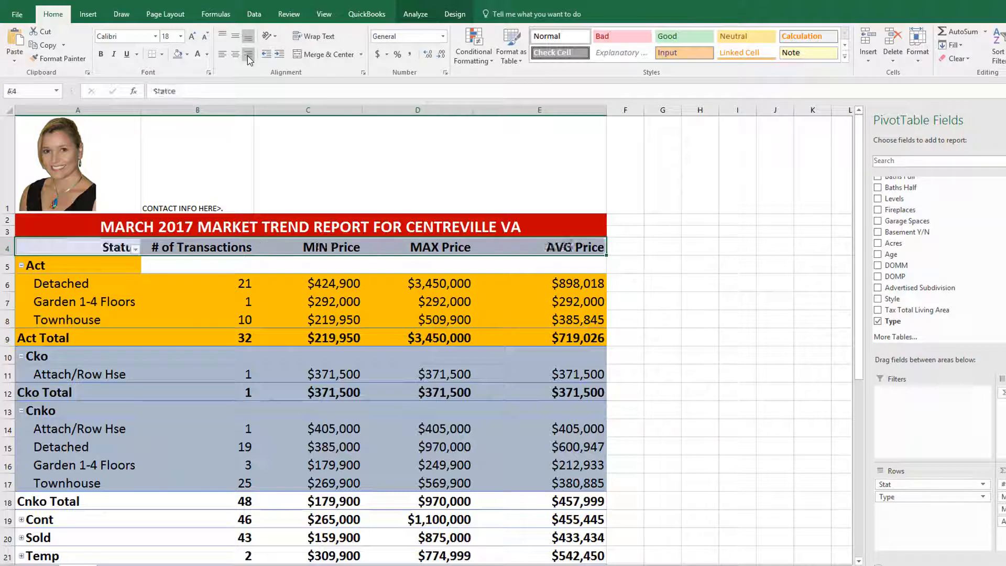
left_click(683, 340)
scroll(665, 377, "down", 3)
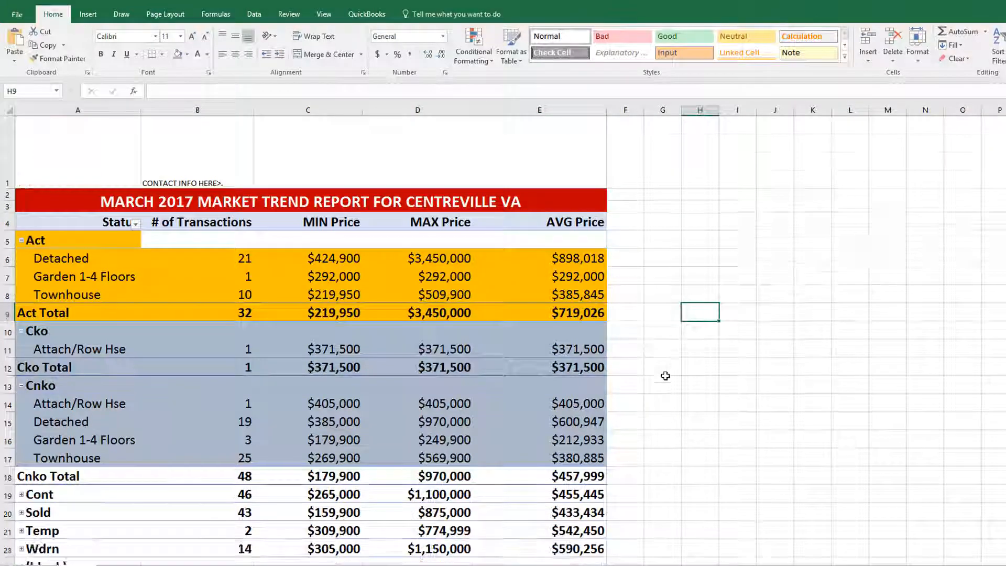
scroll(613, 395, "up", 2)
scroll(613, 395, "up", 1)
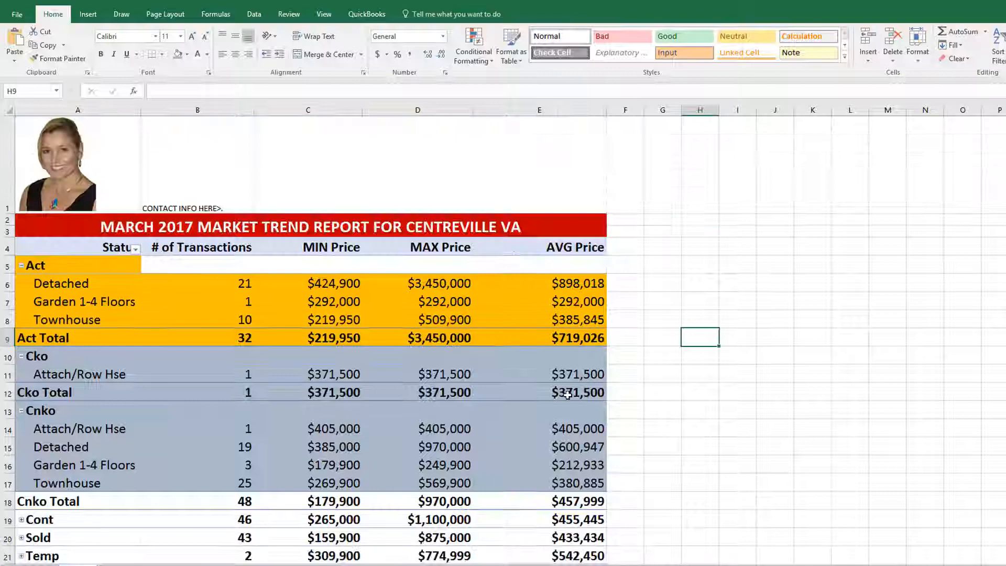
Collapse the Cnko, Cko and Act groups and select the whole report from the title banner to the Grand Total row
left_click(21, 410)
left_click(17, 358)
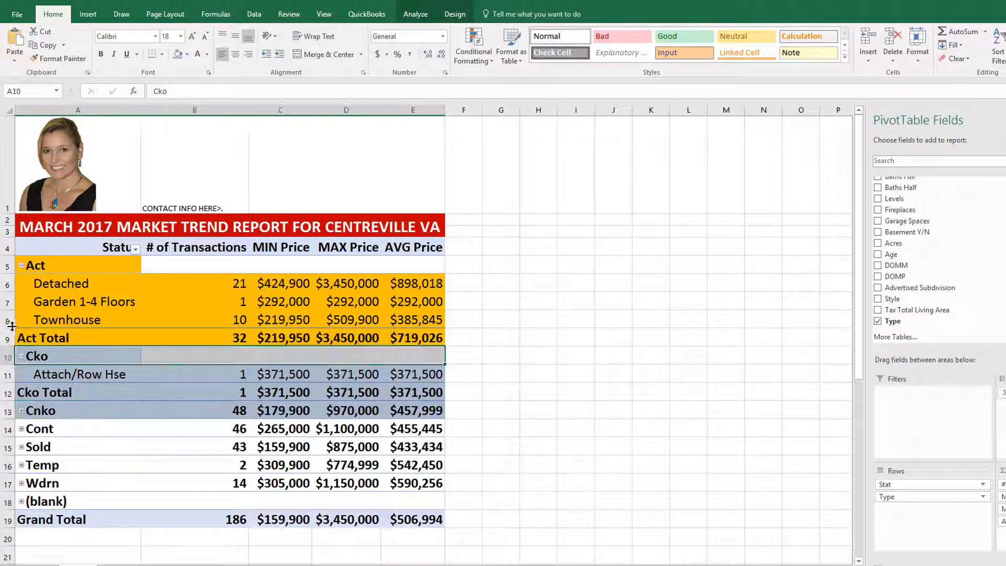
left_click(21, 358)
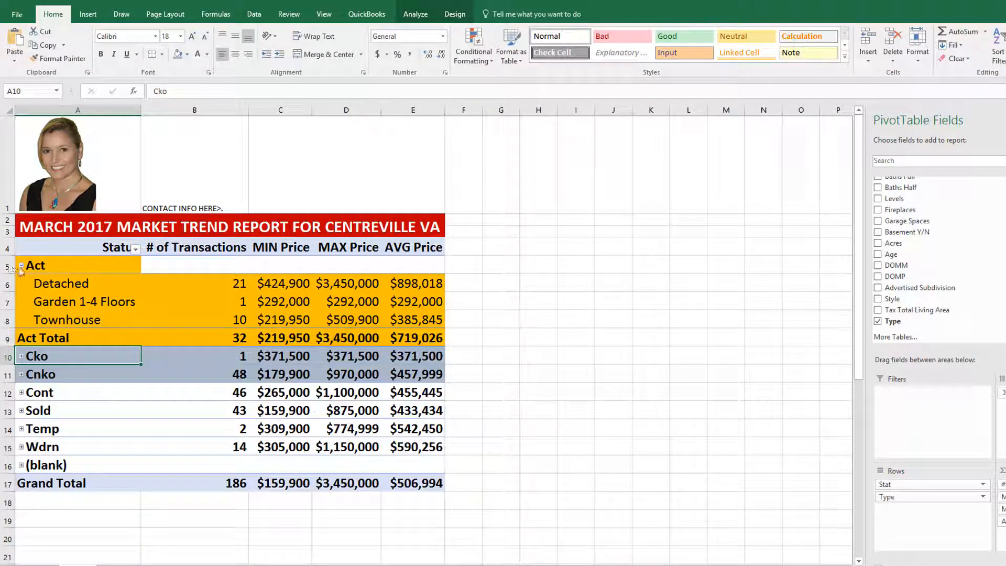
left_click(21, 266)
left_click(500, 332)
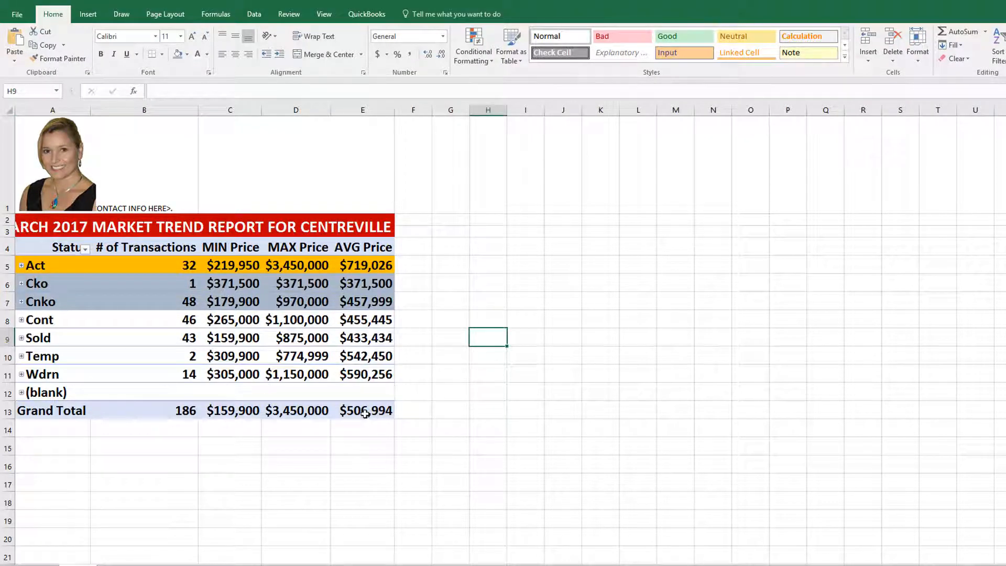
left_click_drag(365, 413, 32, 220)
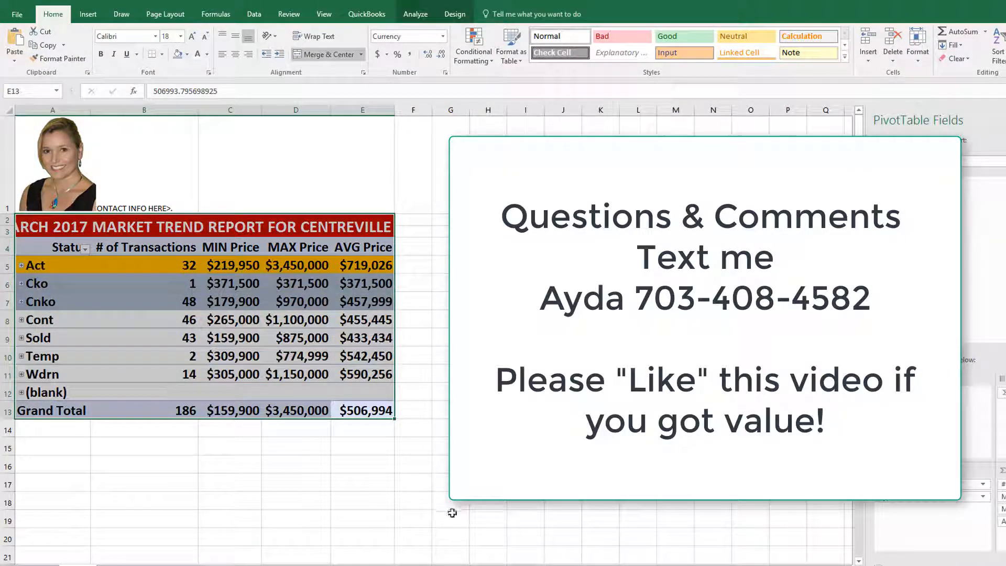